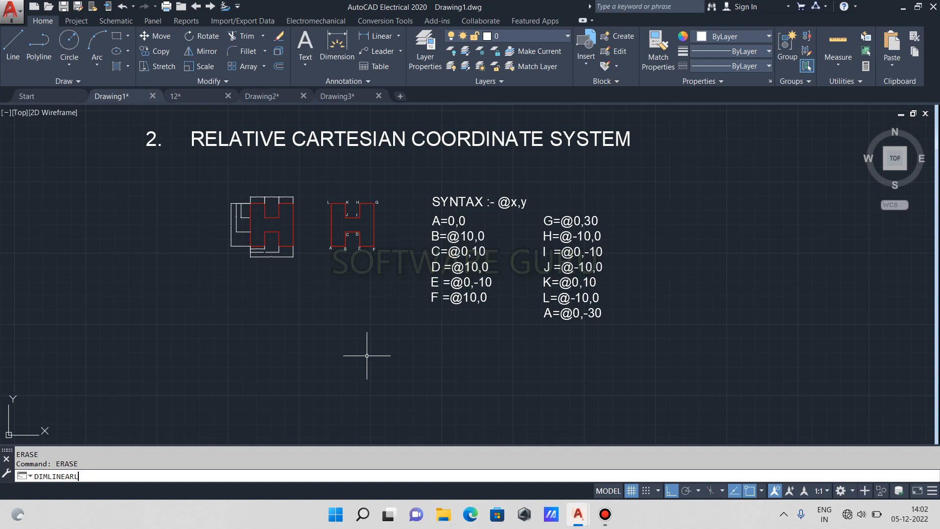
pyautogui.press('Return')
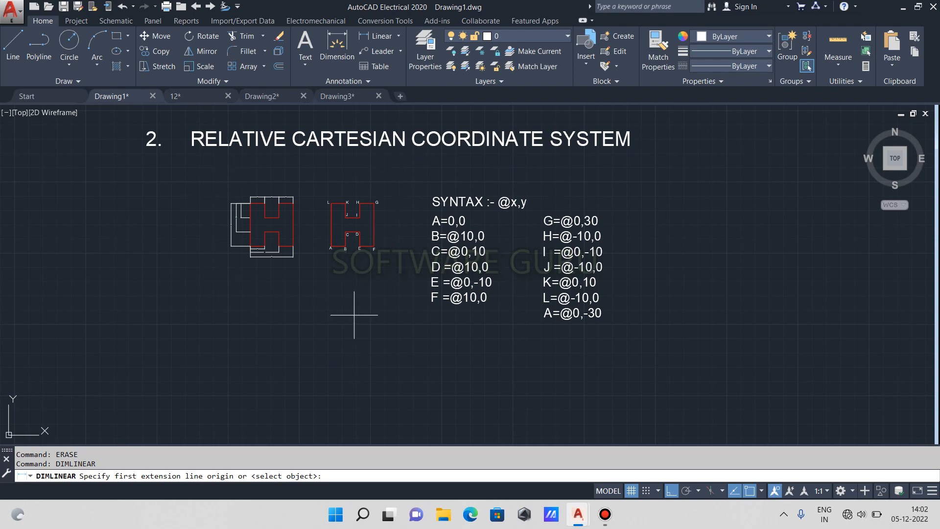
pyautogui.click(249, 355)
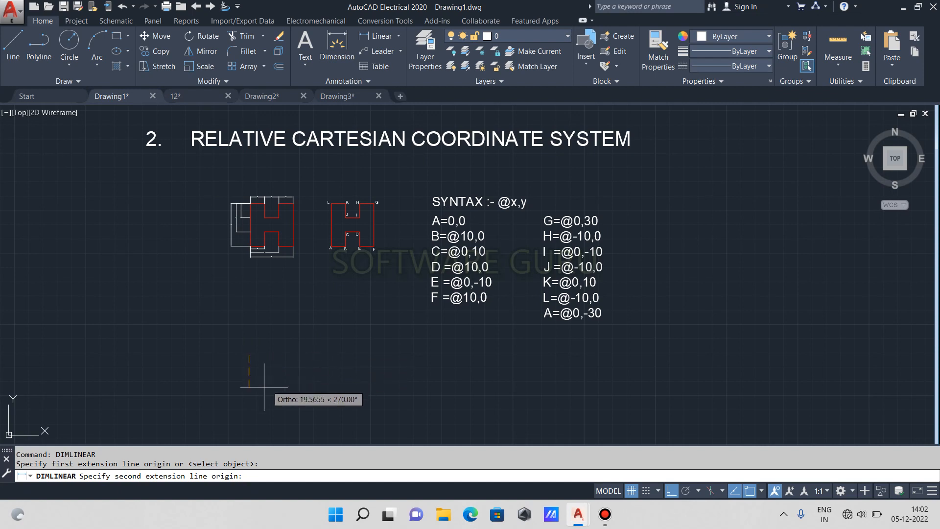
pyautogui.press('Escape')
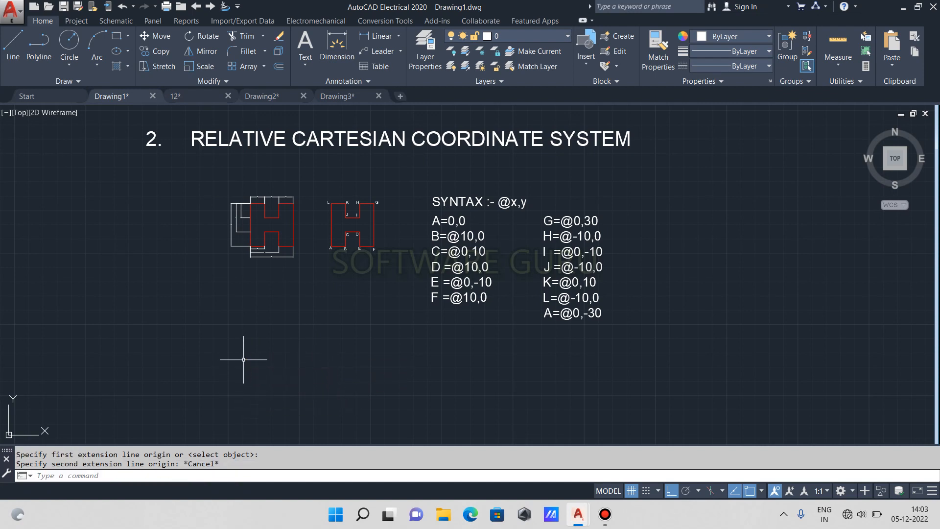
pyautogui.write('l')
pyautogui.press('Return')
pyautogui.click(243, 349)
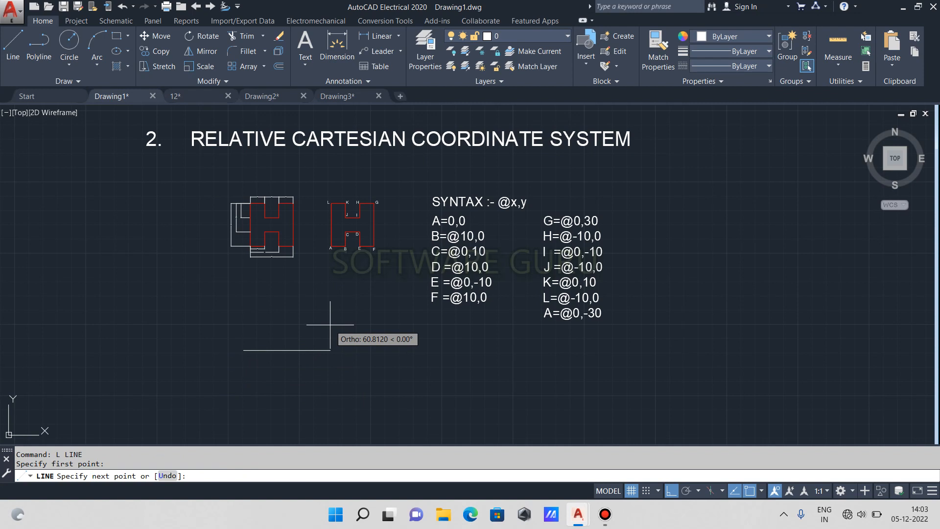
pyautogui.write('@20')
pyautogui.write('<45')
pyautogui.press('Return')
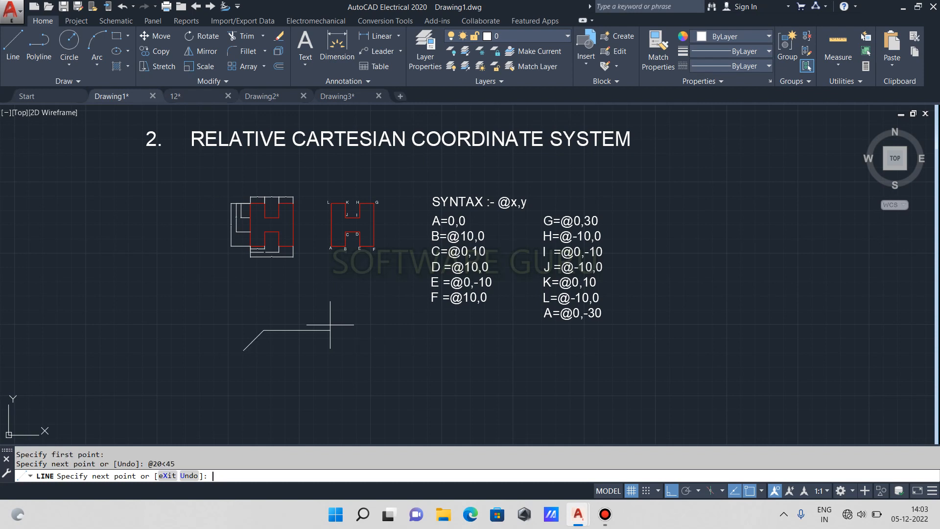
pyautogui.press('Escape')
# Draw a horizontal line to the right from the lower endpoint of the slanted line.
pyautogui.scroll(4, 239, 346)
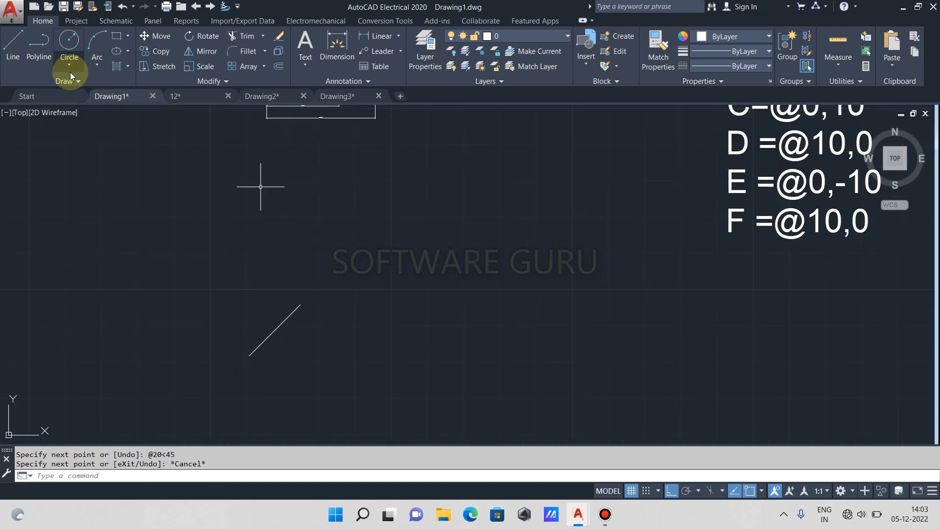
pyautogui.click(12, 58)
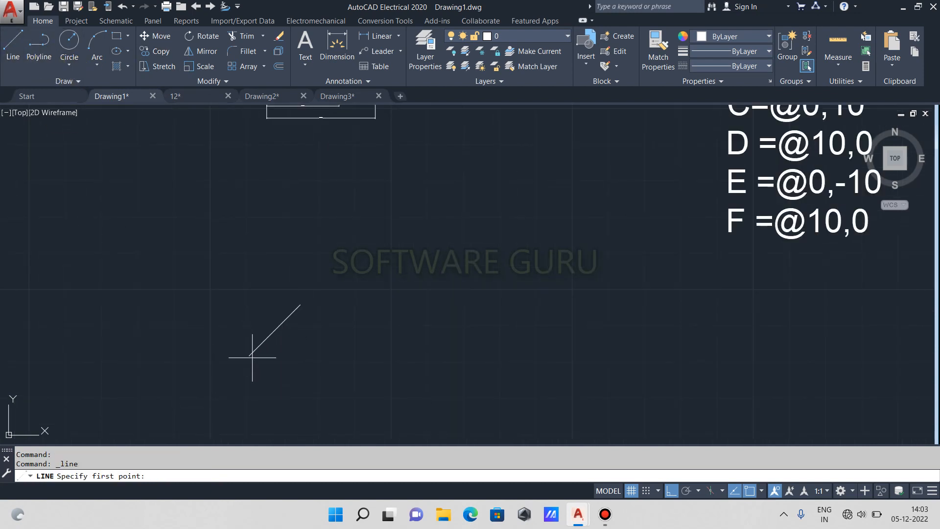
pyautogui.click(251, 356)
pyautogui.click(325, 361)
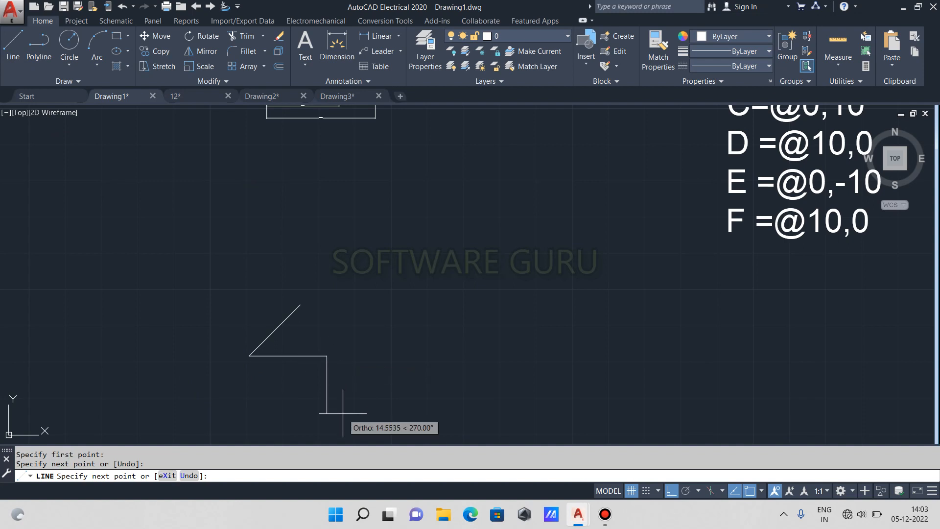
pyautogui.press('Escape')
# Add an aligned dimension to the slanted line, placed above and to the left of it.
pyautogui.scroll(2, 268, 352)
pyautogui.scroll(2, 268, 352)
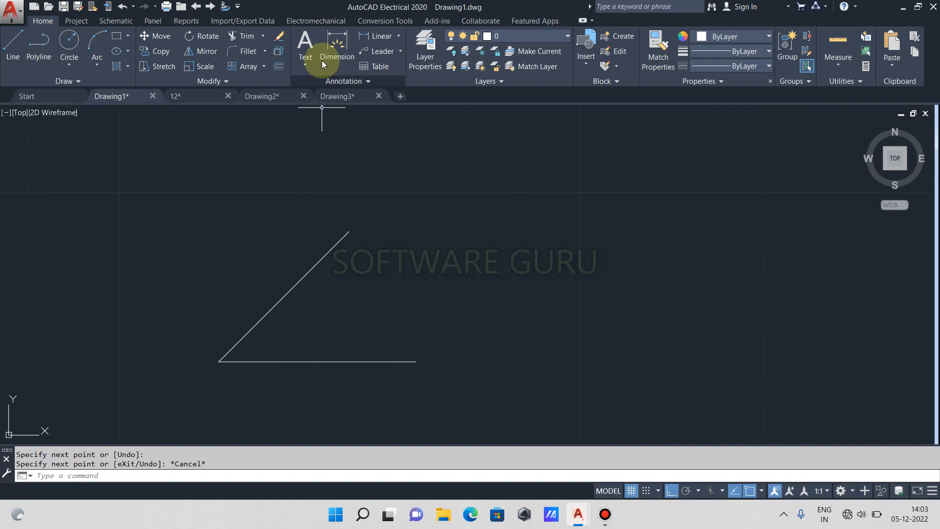
pyautogui.click(397, 36)
pyautogui.click(388, 82)
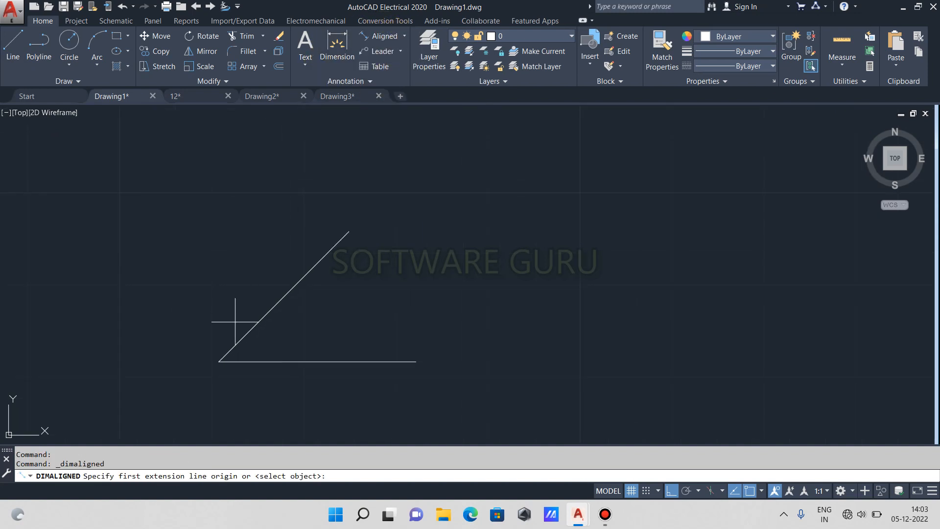
pyautogui.click(223, 358)
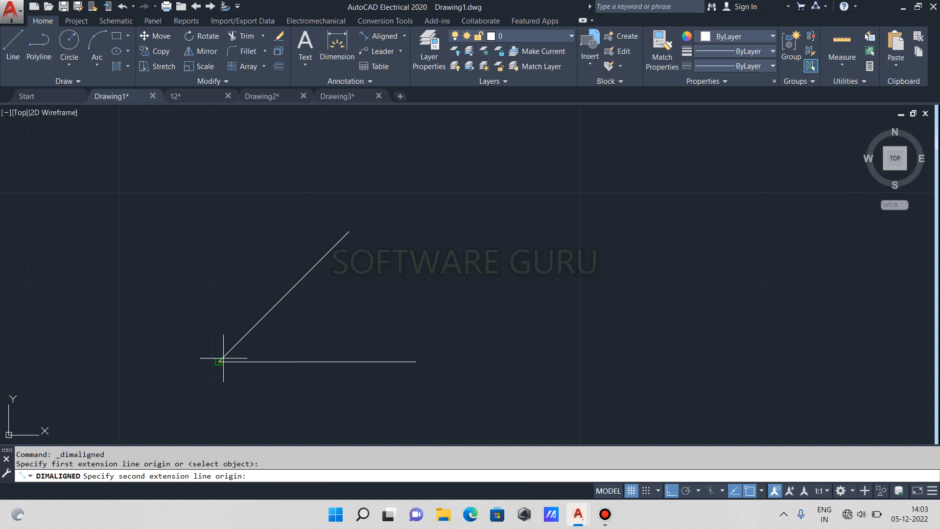
pyautogui.click(349, 231)
pyautogui.click(325, 227)
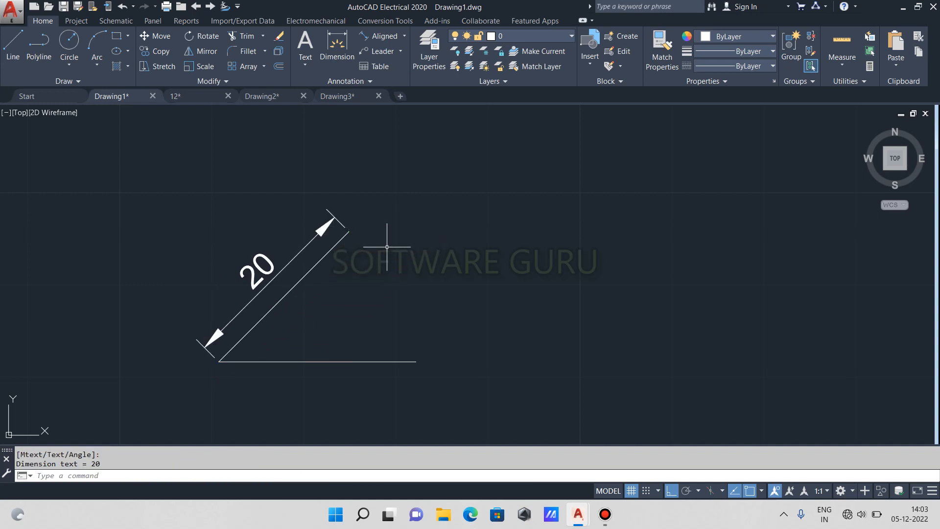
# Add an angular dimension between the slanted line and the horizontal line.
pyautogui.click(399, 37)
pyautogui.click(404, 36)
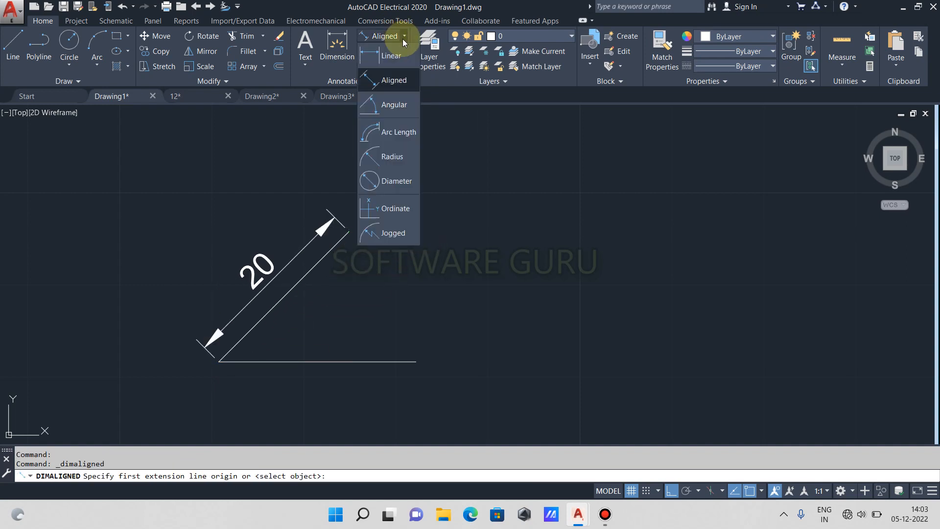
pyautogui.click(388, 107)
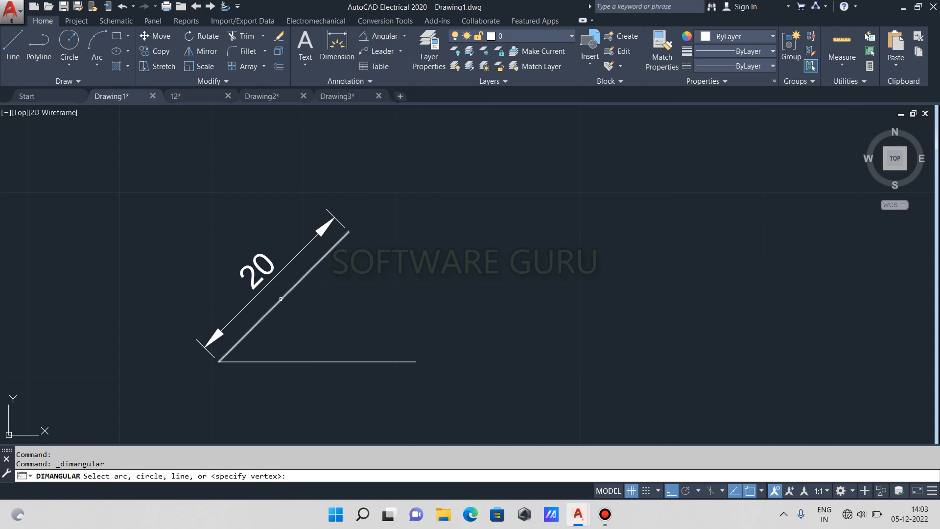
pyautogui.click(282, 297)
pyautogui.click(294, 362)
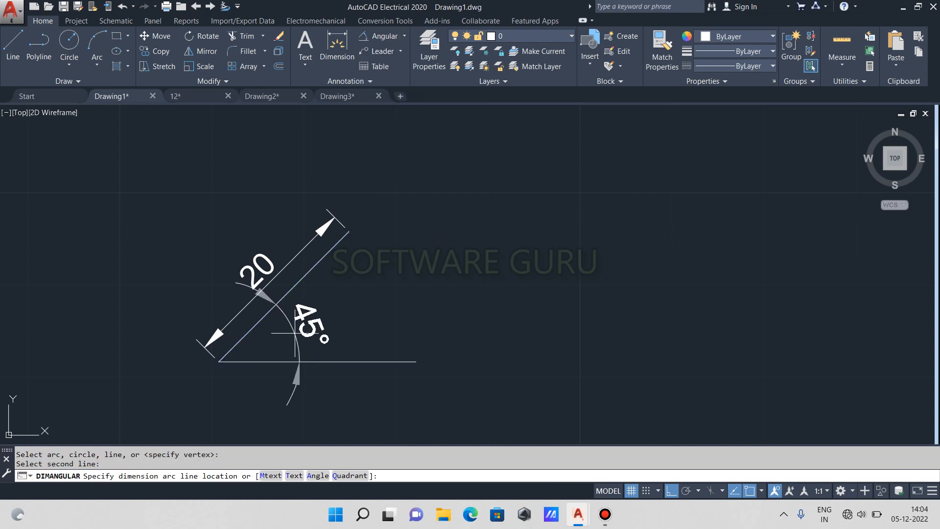
pyautogui.click(310, 327)
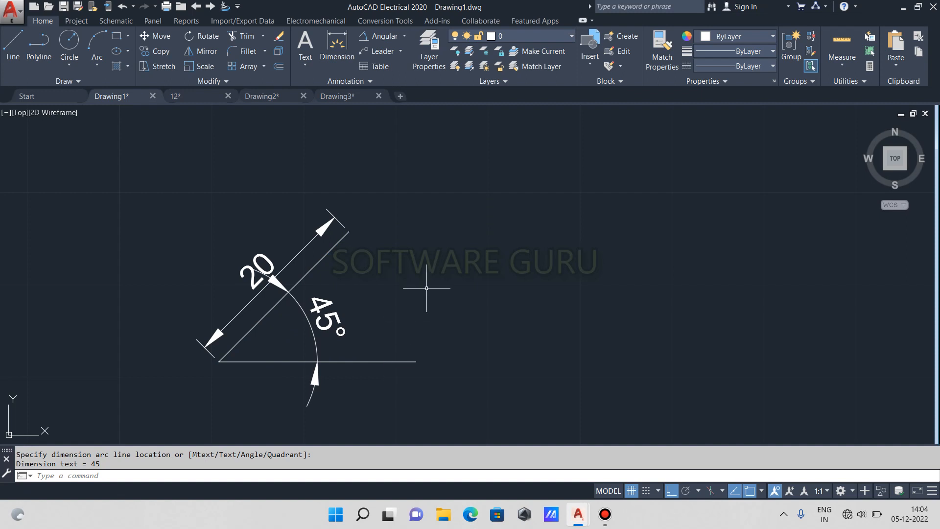
# Erase the slanted line, the horizontal line and their two dimensions.
pyautogui.scroll(-4, 425, 289)
pyautogui.press('Escape')
pyautogui.click(481, 224)
pyautogui.click(301, 376)
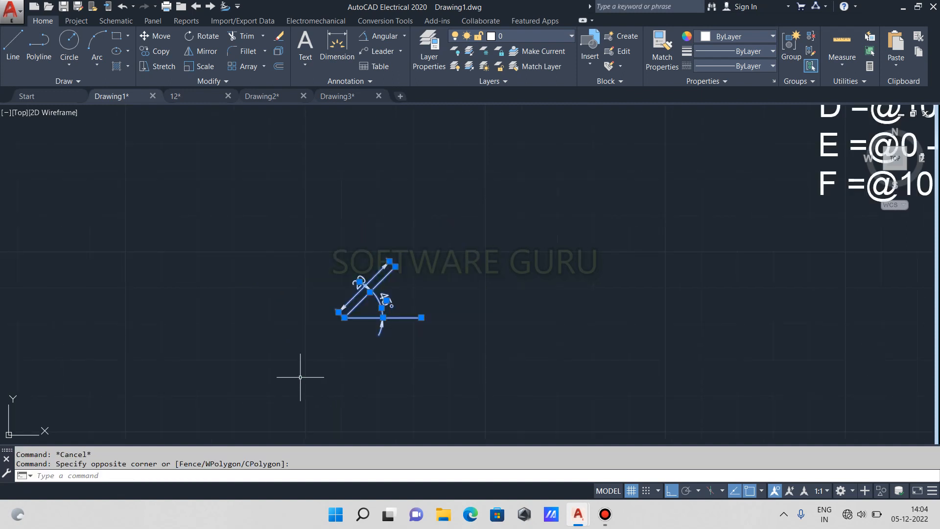
pyautogui.press('Delete')
# Examine the dimensions of the H figure, its lettered points and the relative coordinate list beside it.
pyautogui.scroll(-4, 608, 297)
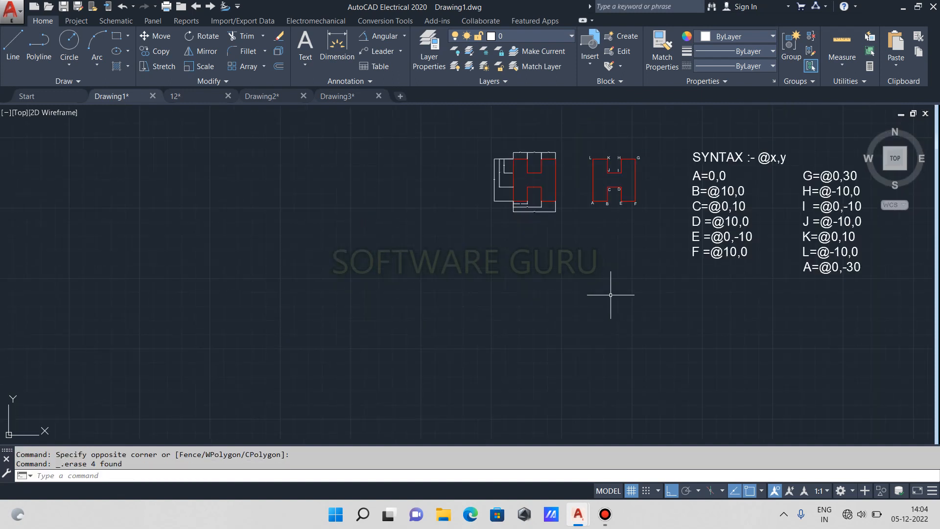
pyautogui.moveTo(455, 308)
pyautogui.mouseDown(button='middle')
pyautogui.moveTo(404, 314)
pyautogui.moveTo(298, 355)
pyautogui.mouseUp(button='middle')
pyautogui.scroll(2, 376, 268)
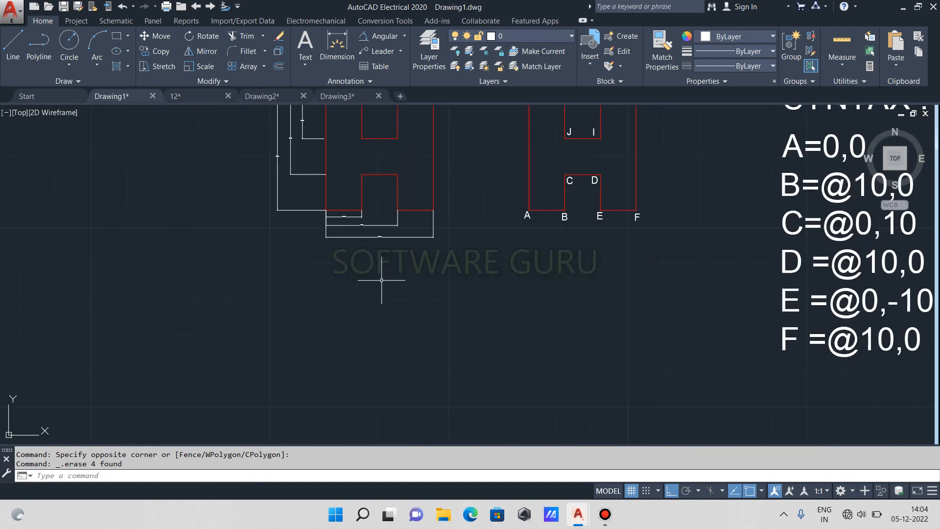
pyautogui.scroll(-1, 611, 186)
pyautogui.moveTo(539, 214); pyautogui.dragTo(292, 258, button='middle')
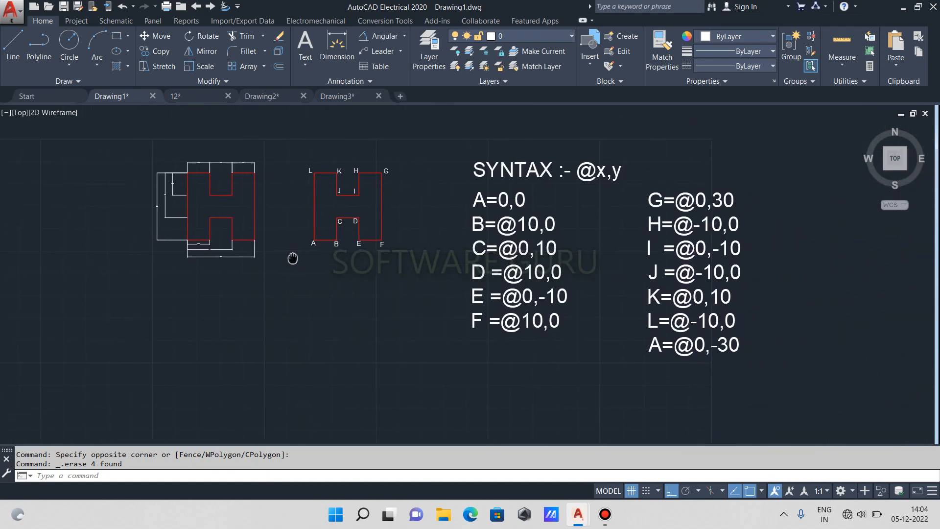
pyautogui.scroll(5, 157, 206)
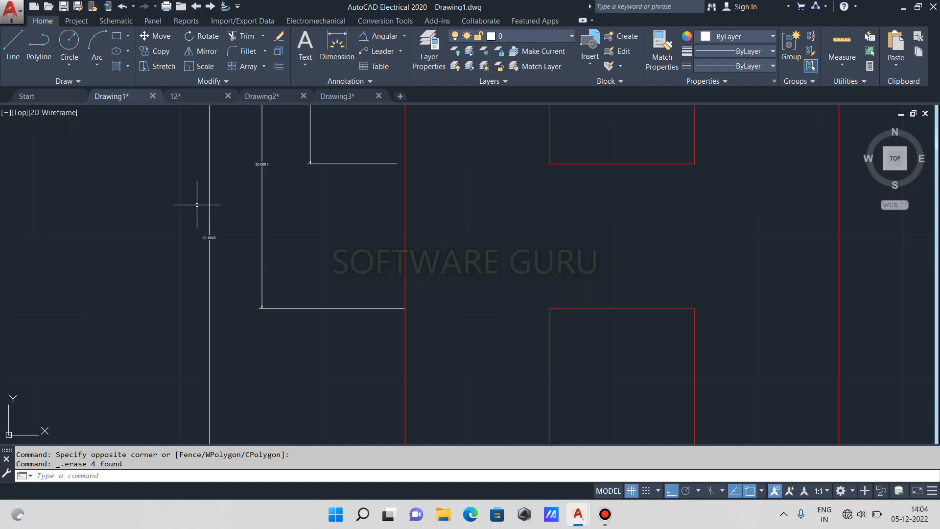
pyautogui.scroll(-5, 288, 185)
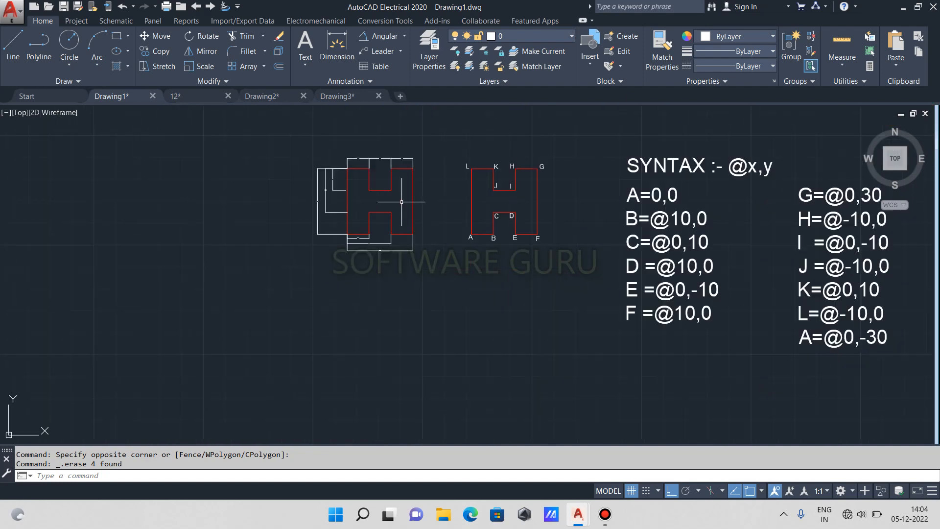
pyautogui.moveTo(566, 241); pyautogui.dragTo(448, 245, button='middle')
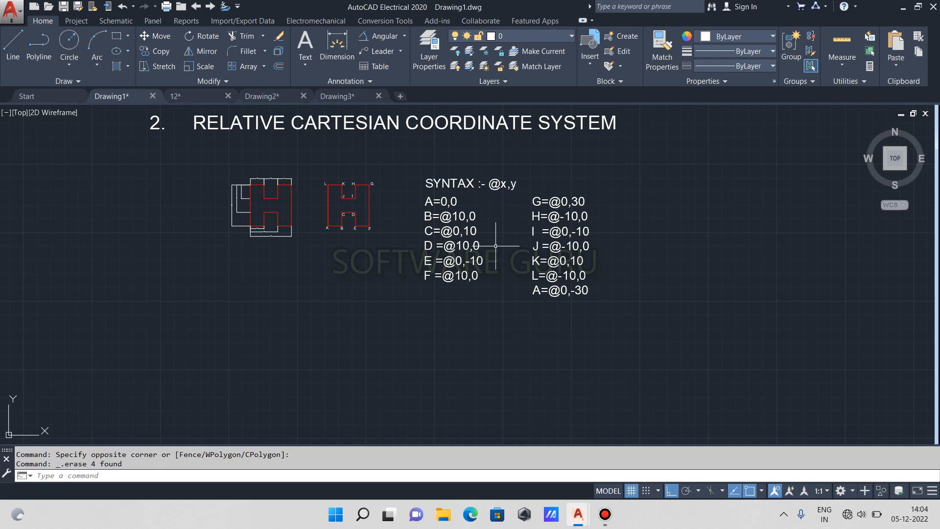
pyautogui.moveTo(490, 224); pyautogui.dragTo(343, 236, button='middle')
pyautogui.scroll(2, 338, 240)
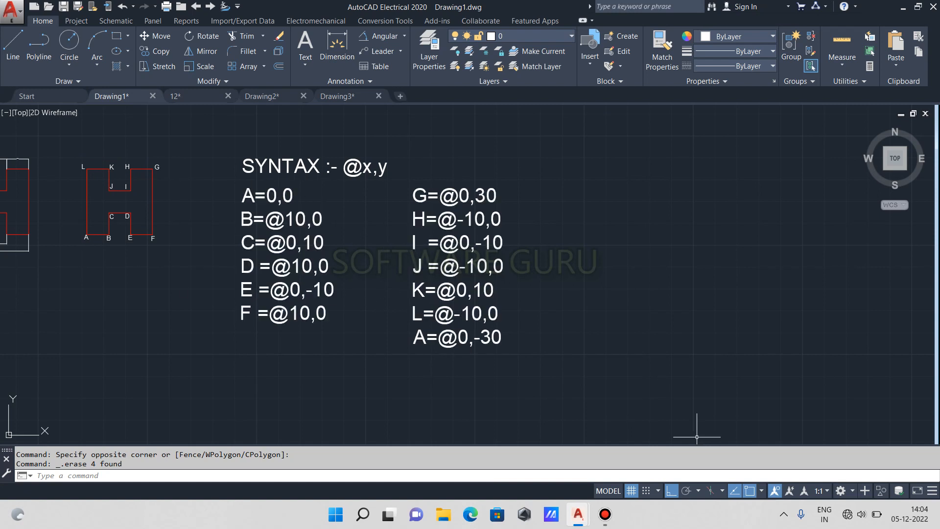
pyautogui.write('L')
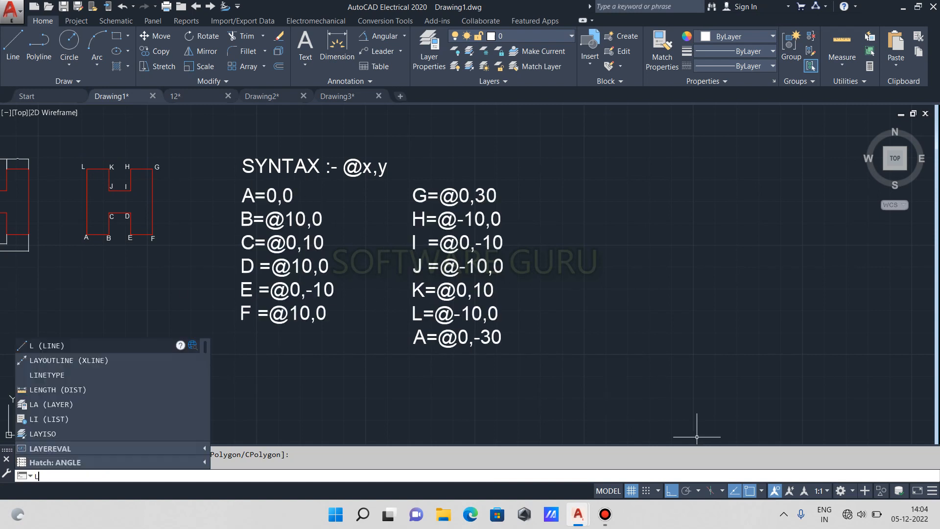
pyautogui.press('Return')
pyautogui.click(584, 293)
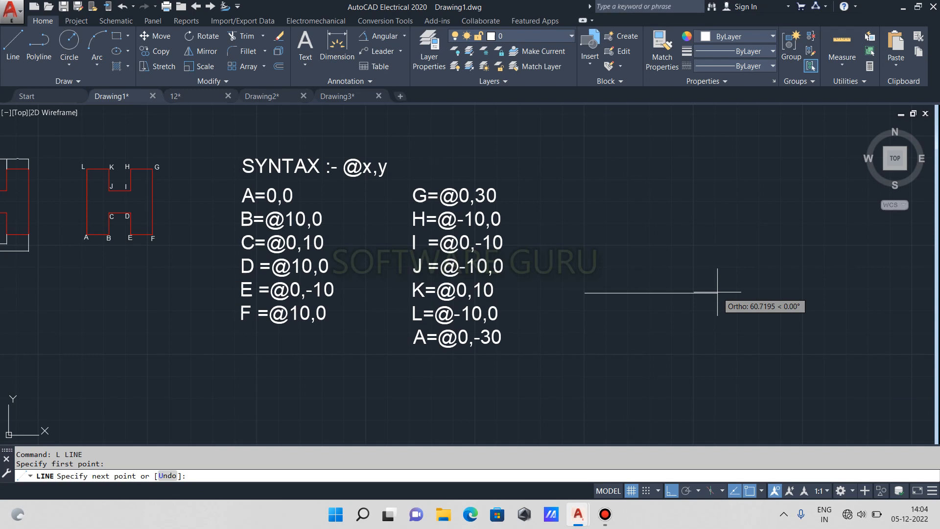
pyautogui.write('@10,0')
pyautogui.press('Return')
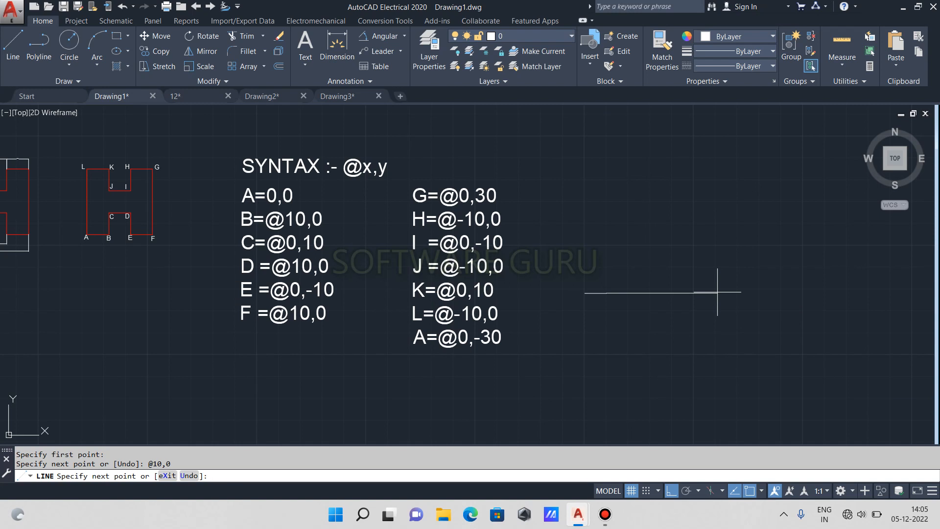
pyautogui.write('@0')
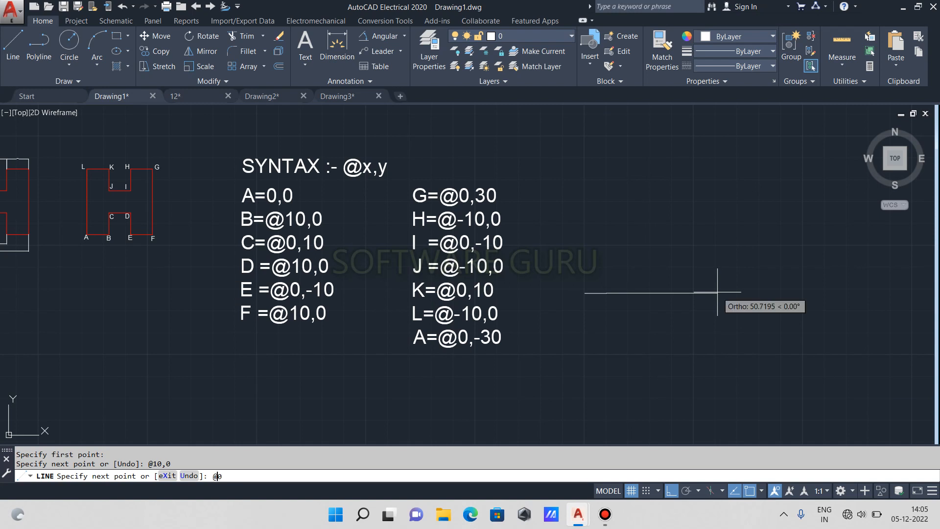
pyautogui.write(',10')
pyautogui.press('Return')
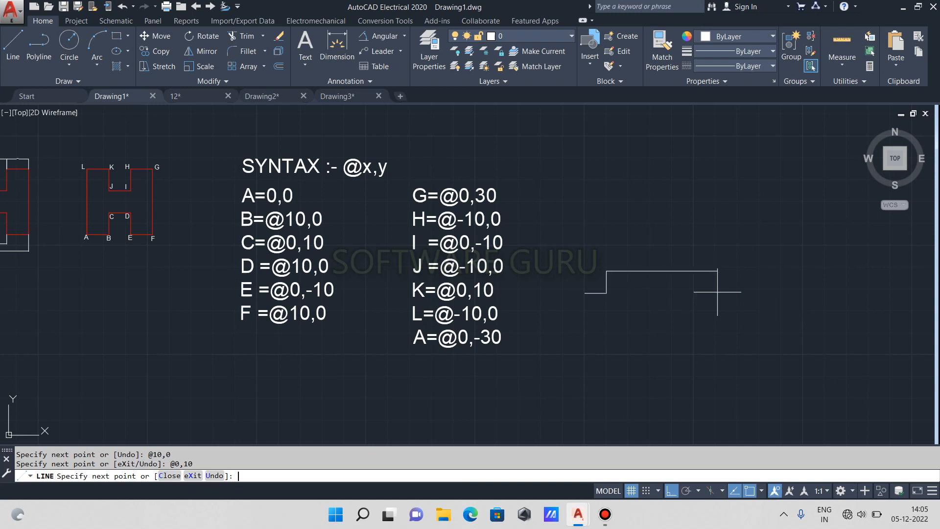
pyautogui.write('@1')
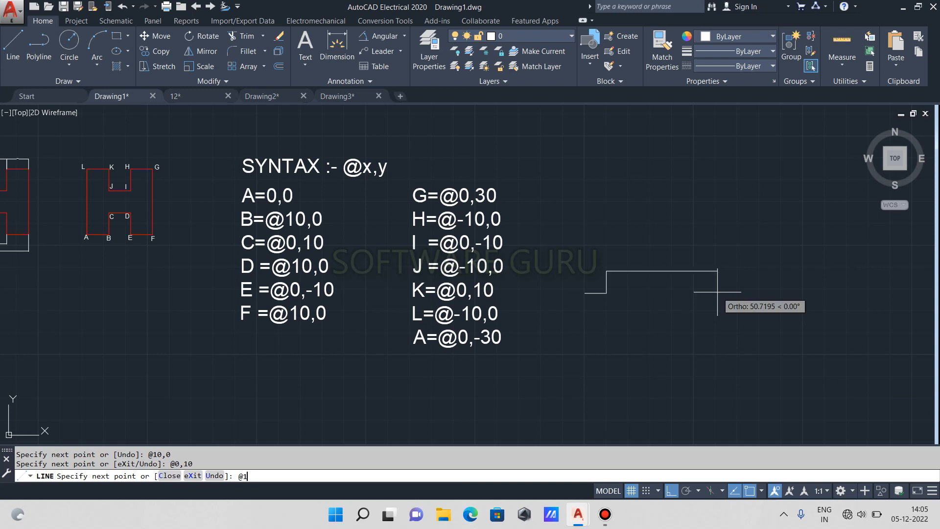
pyautogui.write('0,')
pyautogui.press('Return')
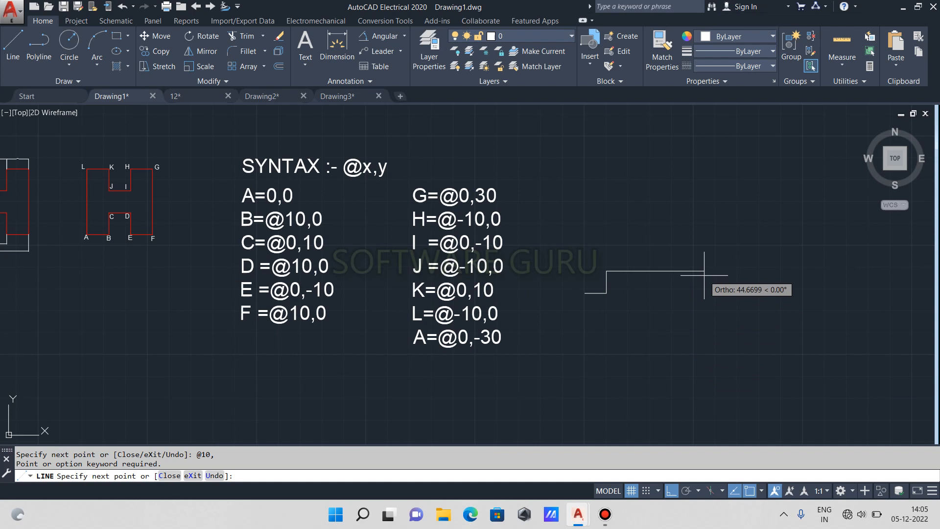
pyautogui.write('@0,-10')
pyautogui.press('Return')
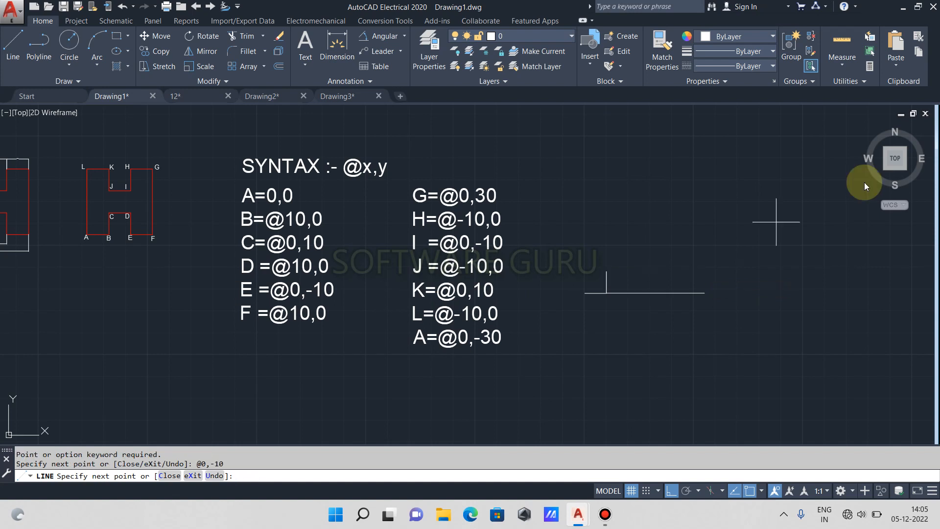
pyautogui.press('Escape')
pyautogui.press('Escape')
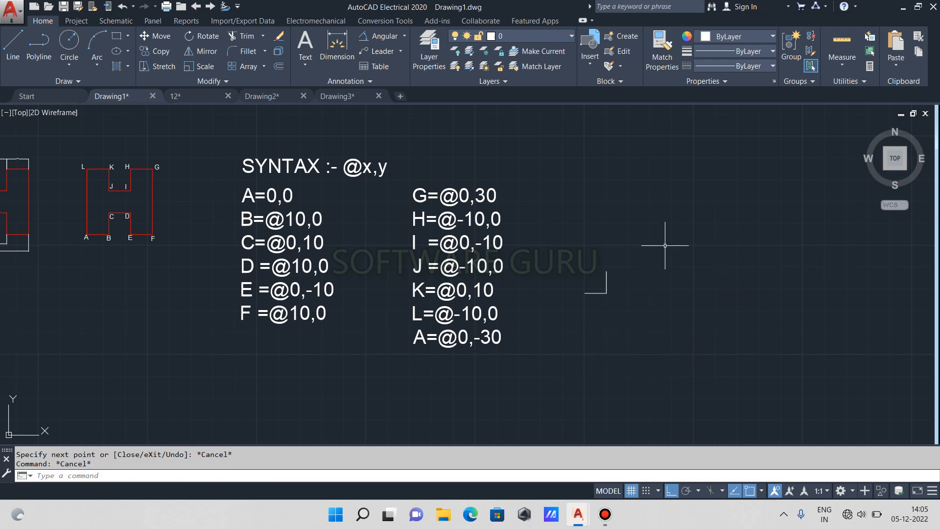
# Erase the line segments drawn beside the coordinate list.
pyautogui.click(665, 246)
pyautogui.click(578, 331)
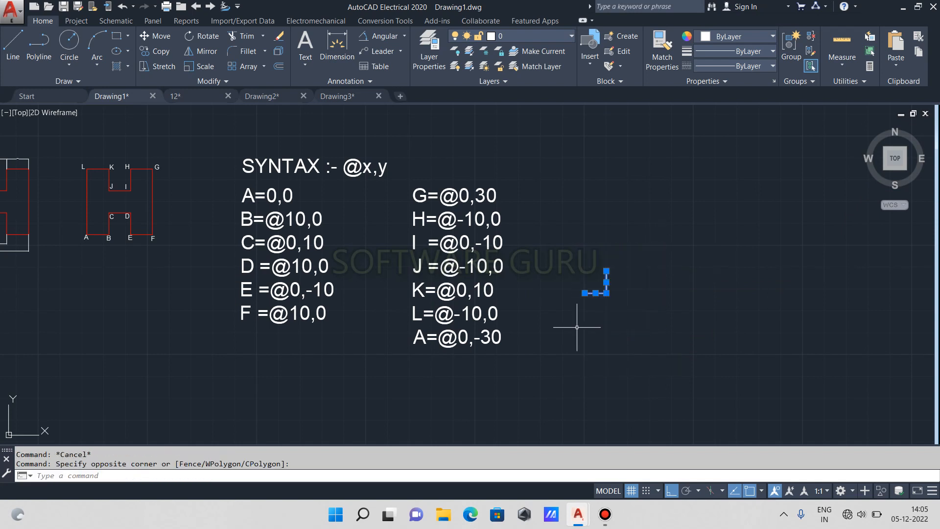
pyautogui.press('Delete')
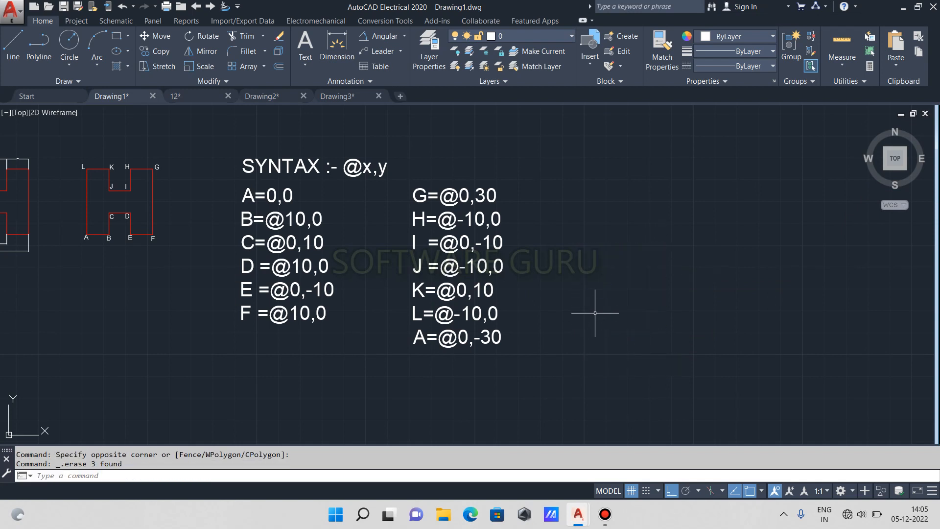
pyautogui.write('L')
pyautogui.press('Return')
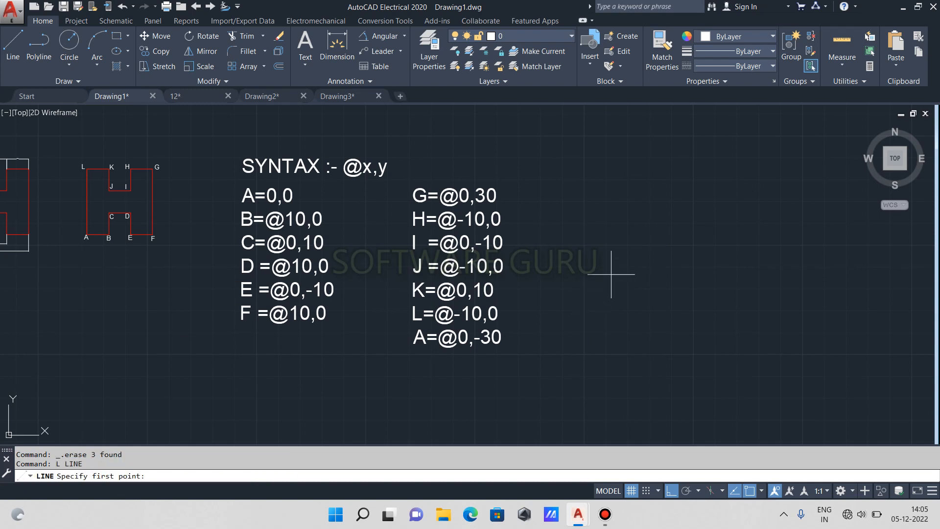
pyautogui.click(610, 274)
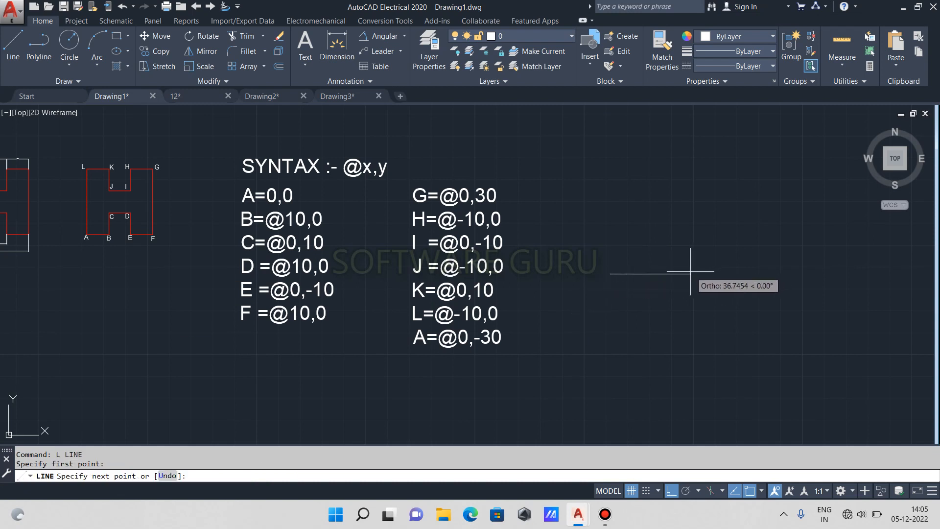
pyautogui.write('@10,0')
pyautogui.press('Return')
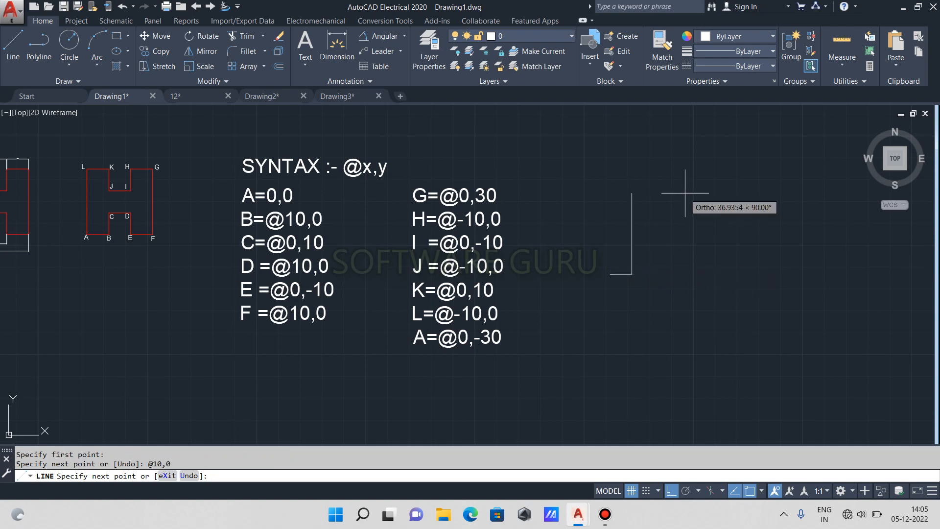
pyautogui.write('@0,10')
pyautogui.press('Return')
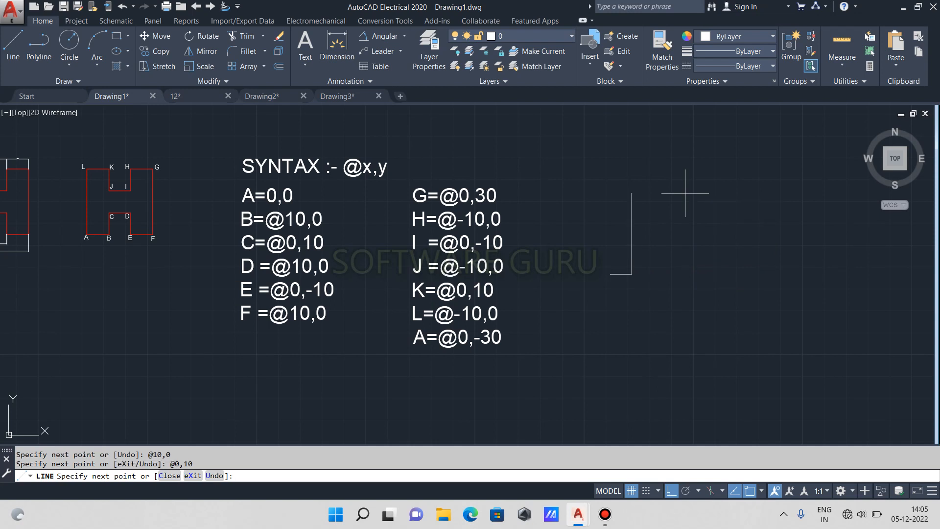
pyautogui.write('@')
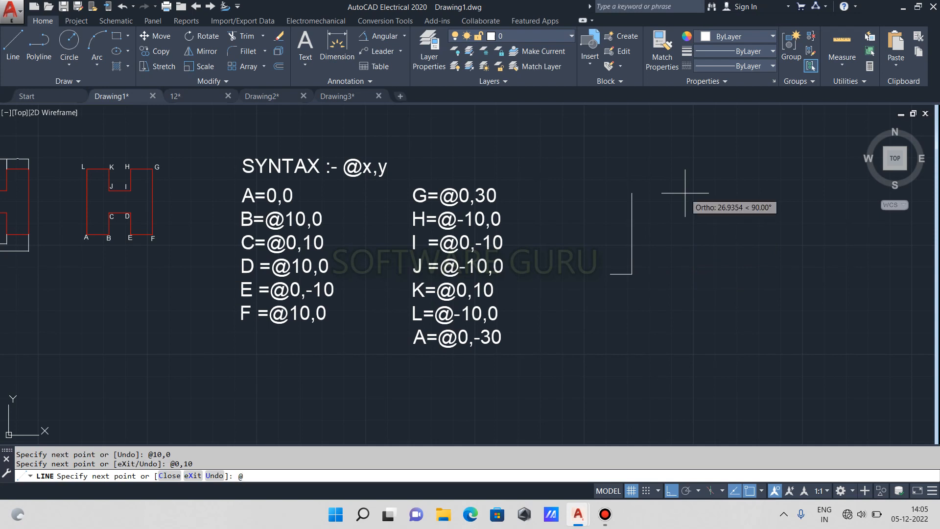
pyautogui.write('10,0')
pyautogui.press('Return')
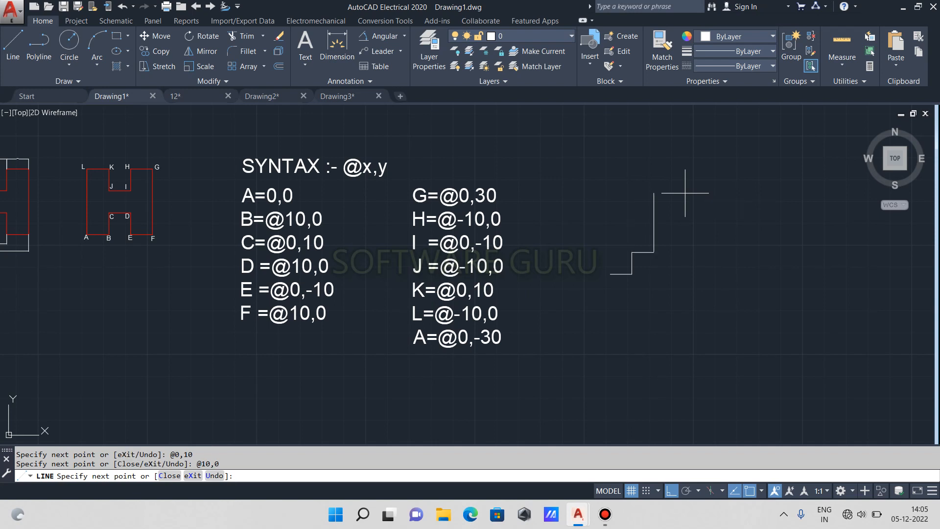
pyautogui.write('@0')
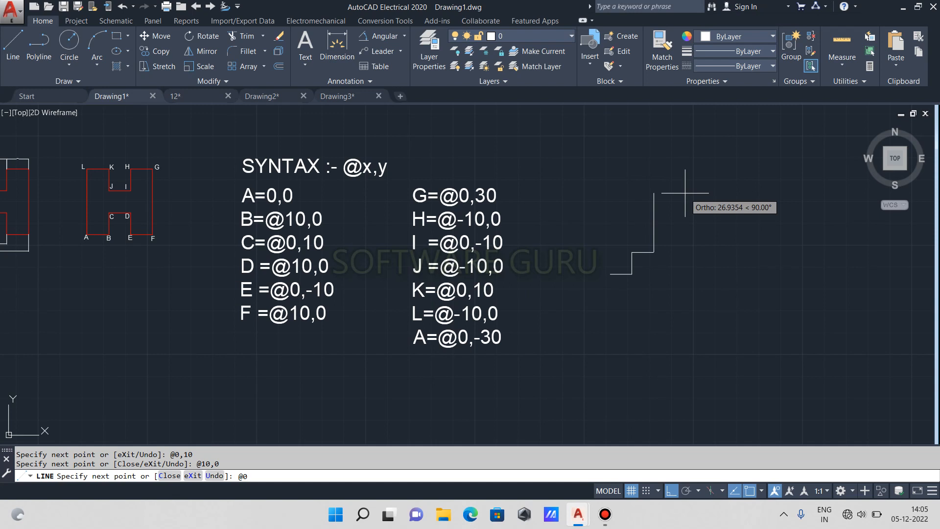
pyautogui.write(',-10')
pyautogui.press('Return')
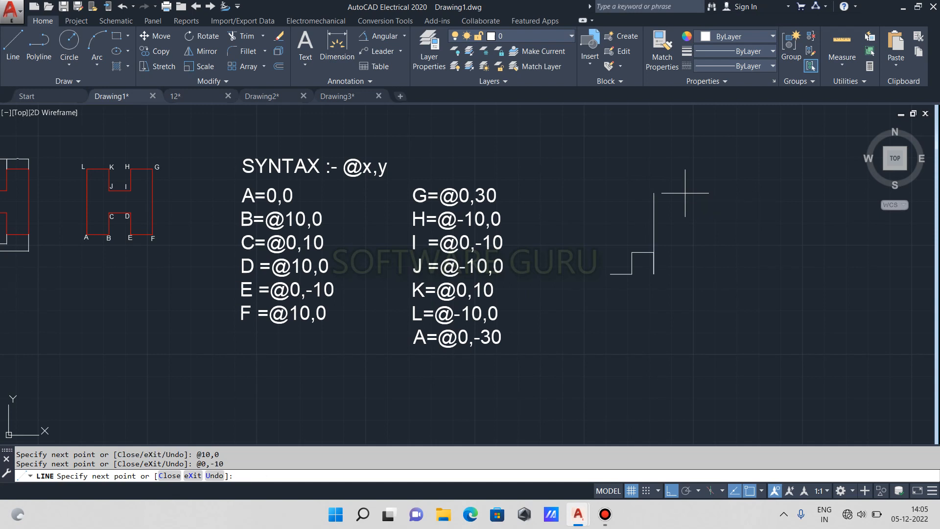
pyautogui.write('@10')
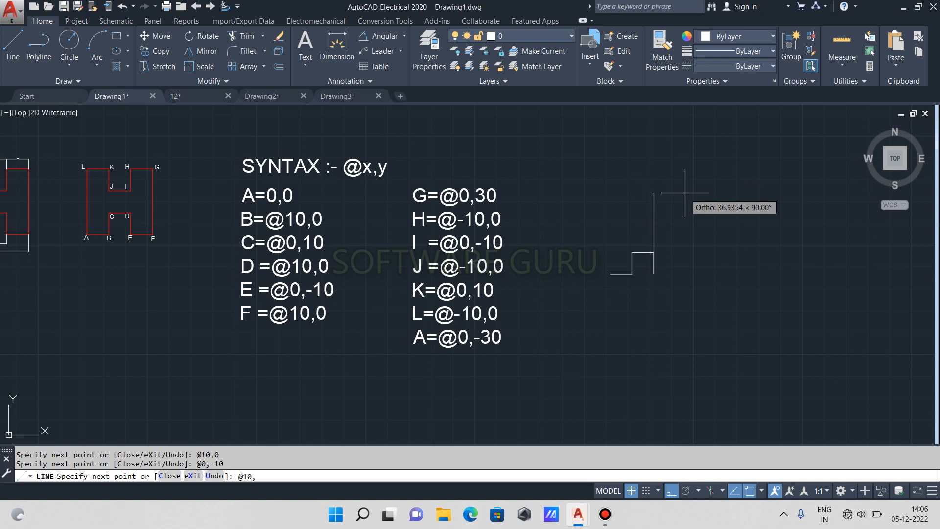
pyautogui.write(',0')
pyautogui.press('Return')
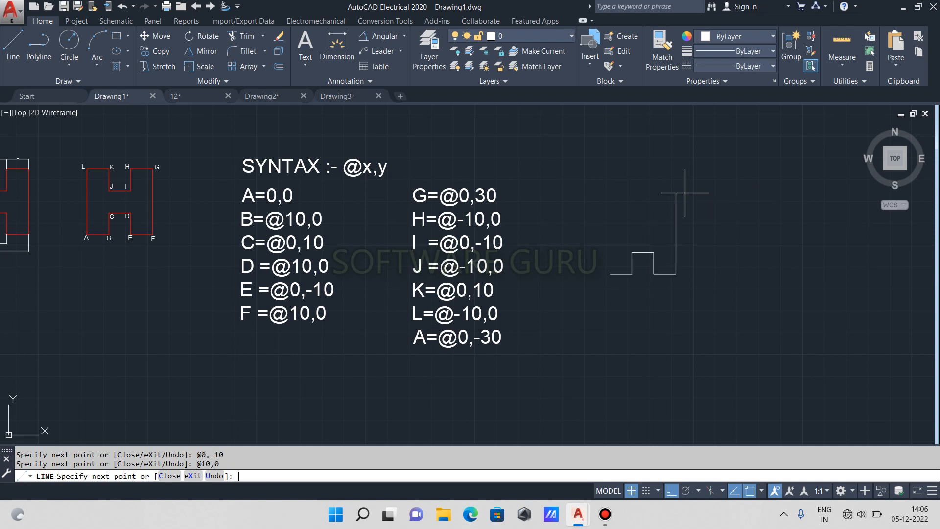
# Continue the H outline through points G, H and I with @0,30, @-10,0 and @0,-10.
pyautogui.write('@')
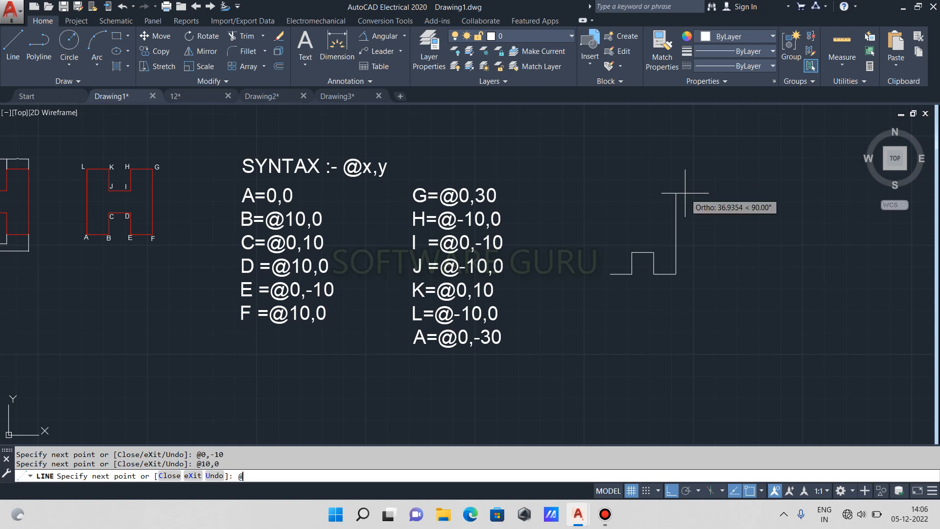
pyautogui.write('0,30')
pyautogui.press('Return')
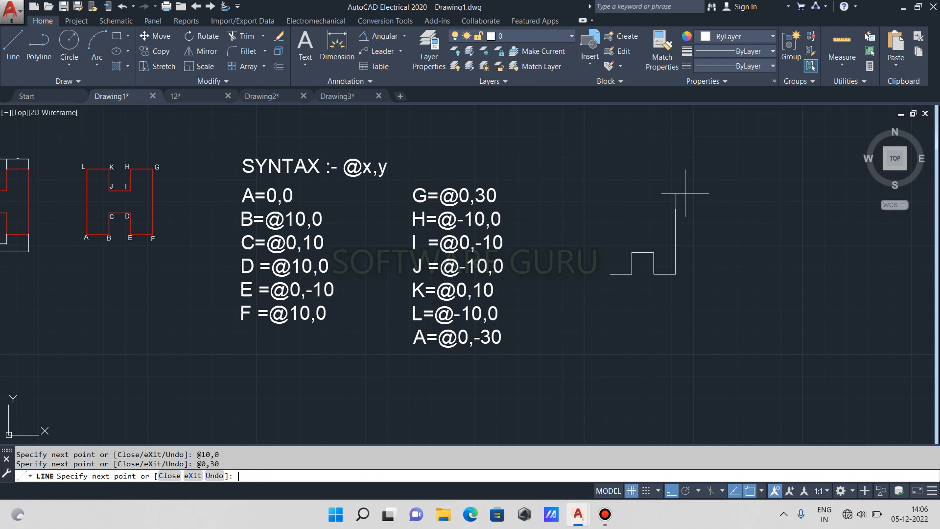
pyautogui.write('@-1')
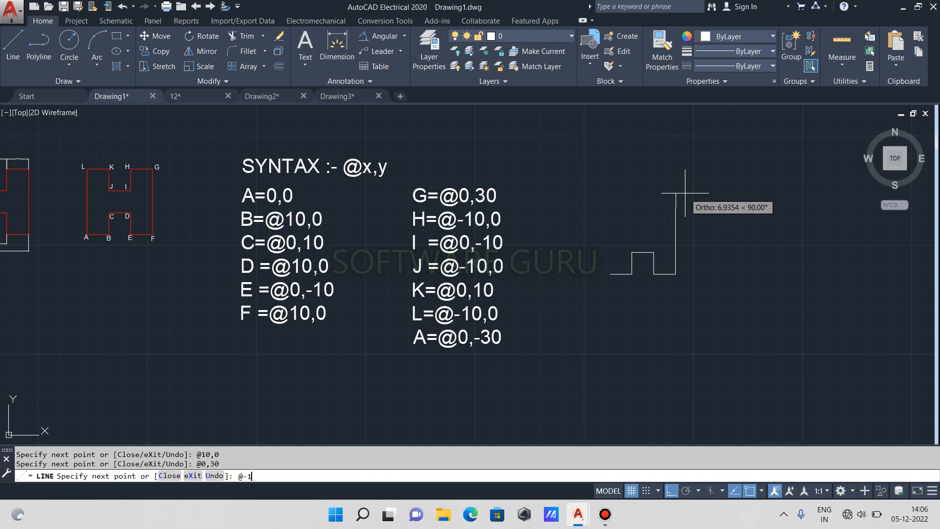
pyautogui.write('0,0')
pyautogui.press('Return')
pyautogui.write('@0,-10')
pyautogui.press('Return')
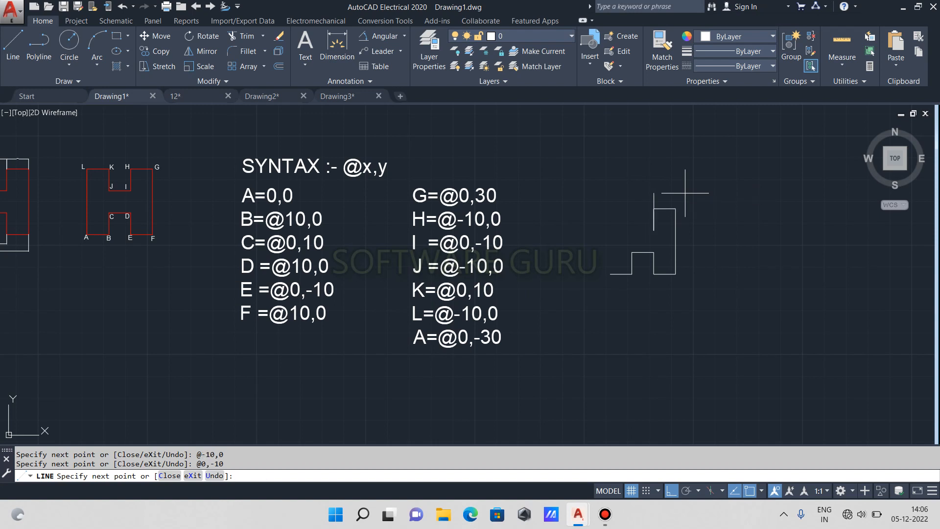
# Add the segments to points J and K of the H outline with @-10,0 and @0,10.
pyautogui.write('@')
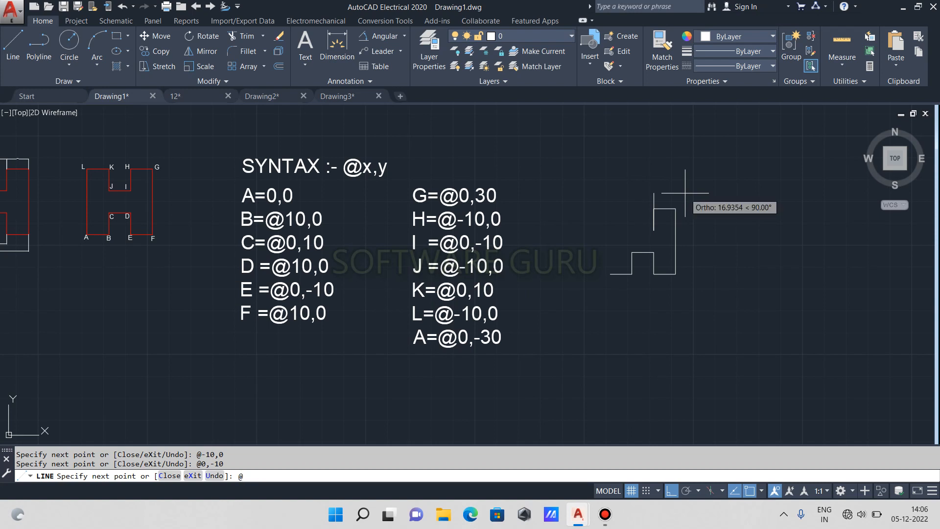
pyautogui.write('-10,0')
pyautogui.press('Return')
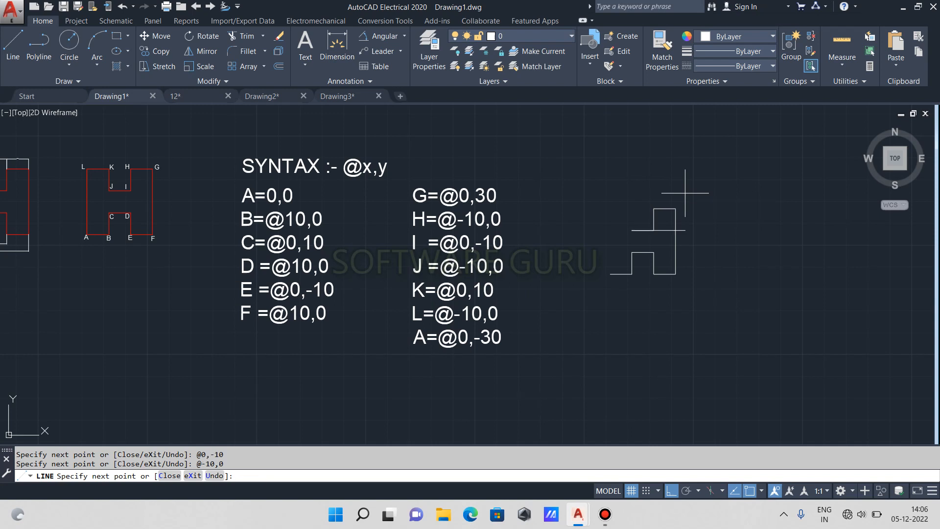
pyautogui.write('@0,')
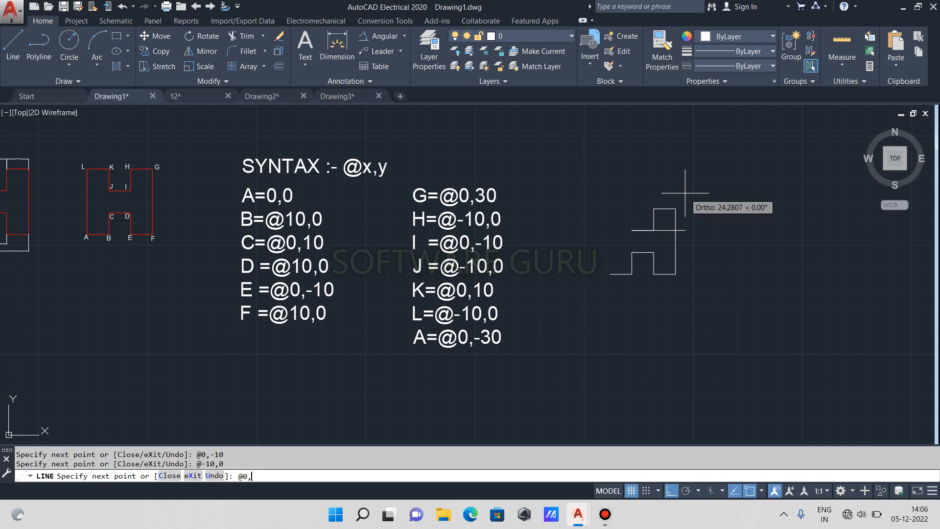
pyautogui.write('10')
pyautogui.press('Return')
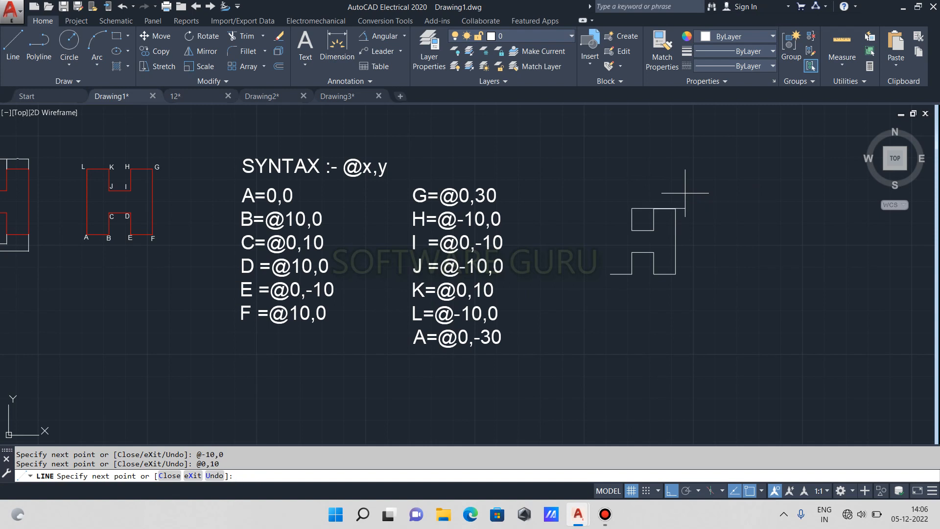
# Complete the H outline with @-10,0 to point L and @0,-30 back to A, and end the line.
pyautogui.write('@')
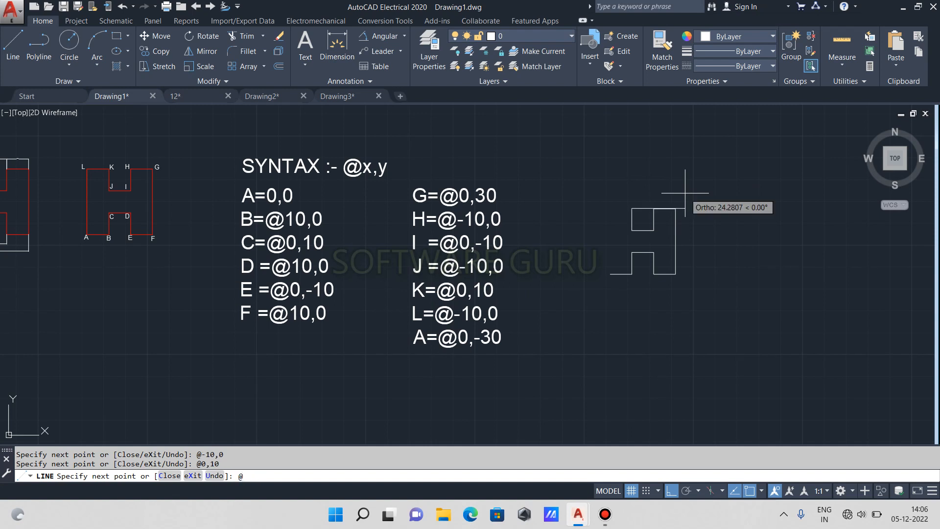
pyautogui.write('-10,0')
pyautogui.press('Return')
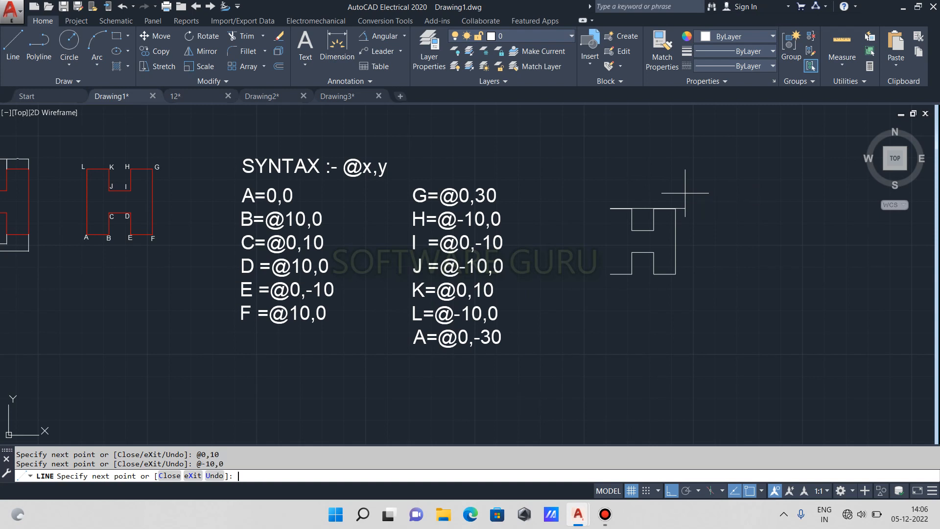
pyautogui.write('@')
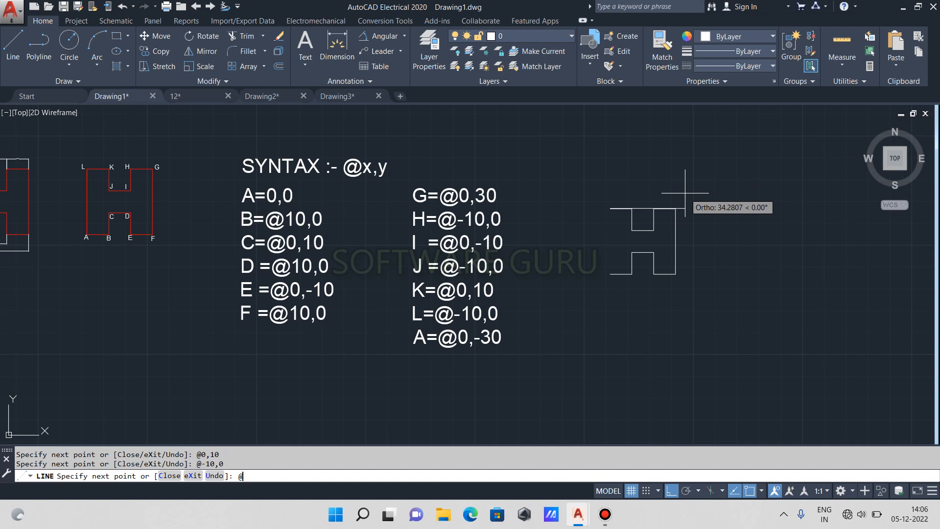
pyautogui.write('0,-30')
pyautogui.press('Return')
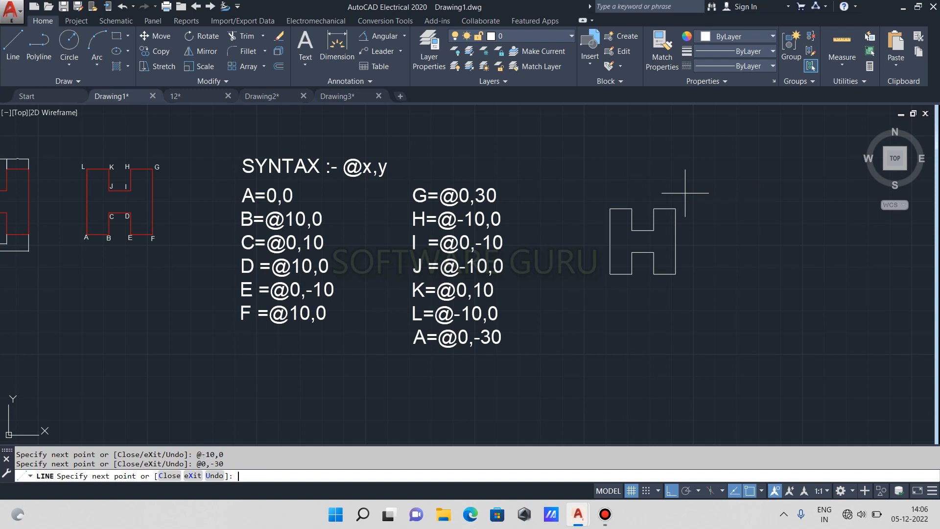
pyautogui.press('Escape')
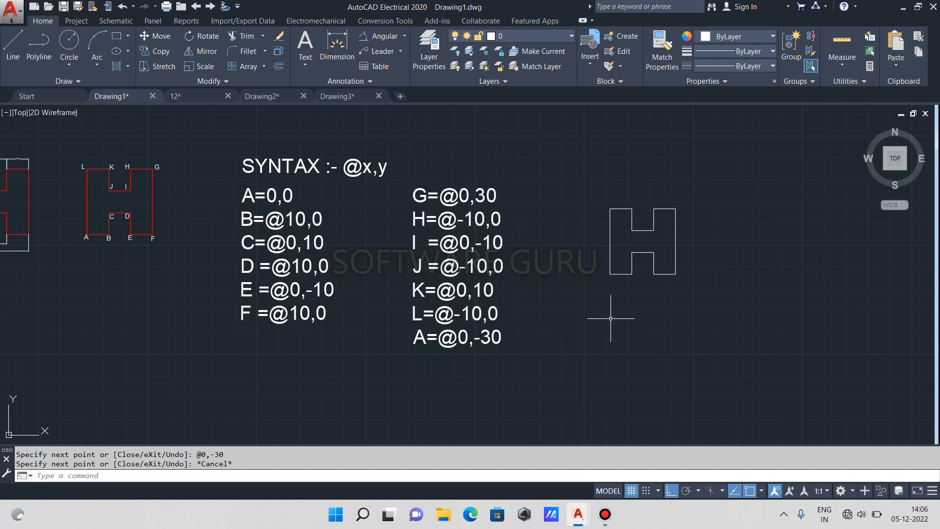
# Start a line at the absolute point 10,0, check where it begins on the H figure at the origin, and cancel it.
pyautogui.moveTo(611, 319); pyautogui.dragTo(595, 281, button='middle')
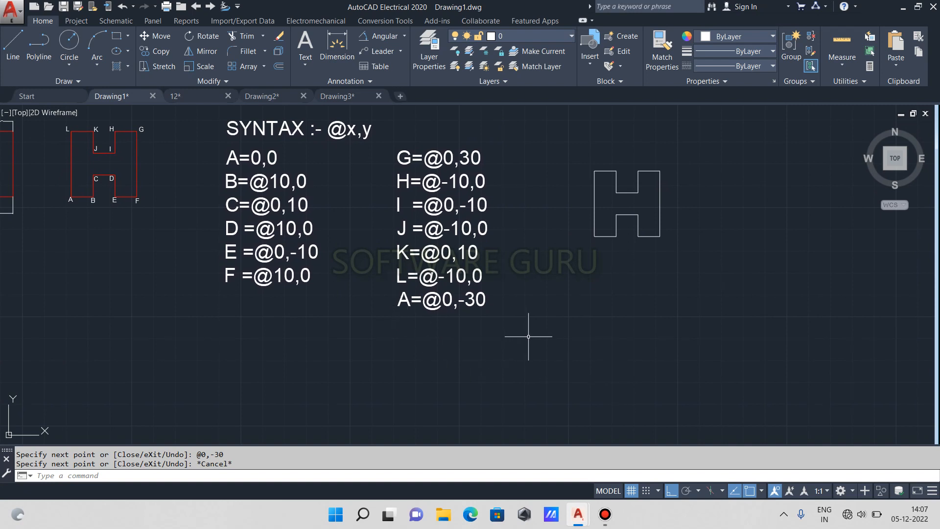
pyautogui.write('l')
pyautogui.press('Return')
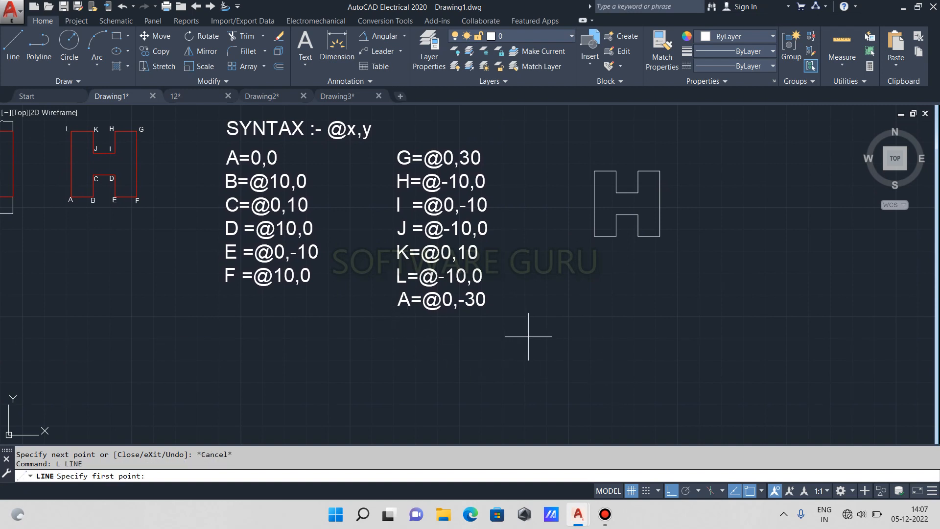
pyautogui.write('10,0')
pyautogui.press('Return')
pyautogui.scroll(-6, 283, 330)
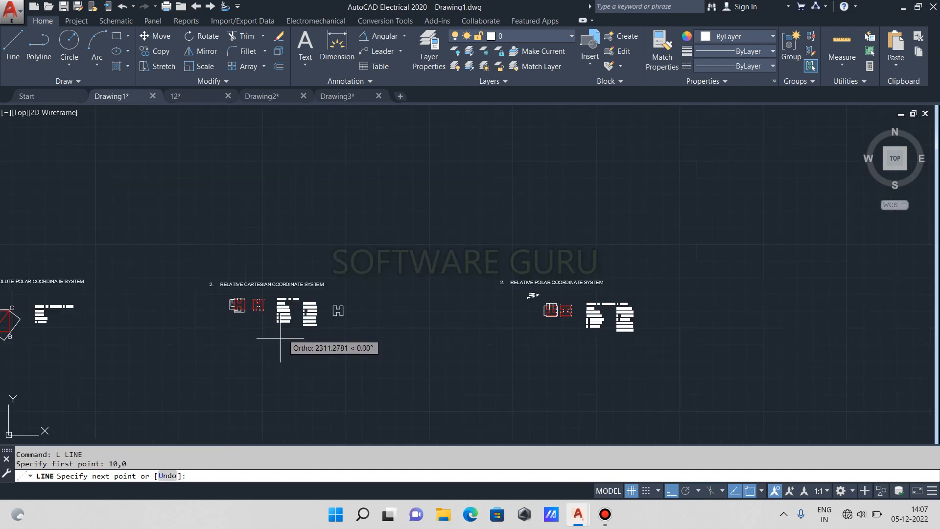
pyautogui.moveTo(241, 394); pyautogui.dragTo(575, 267, button='middle')
pyautogui.scroll(5, 362, 314)
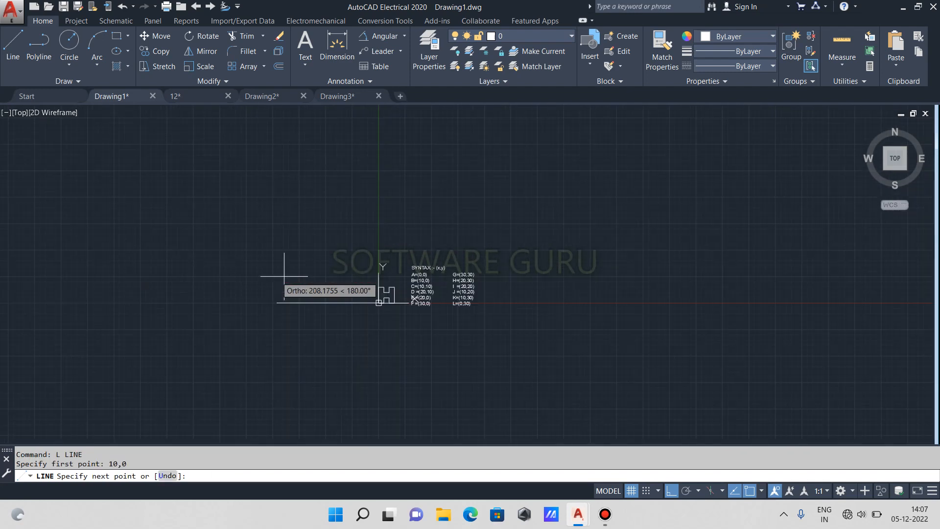
pyautogui.moveTo(365, 361); pyautogui.dragTo(399, 287, button='middle')
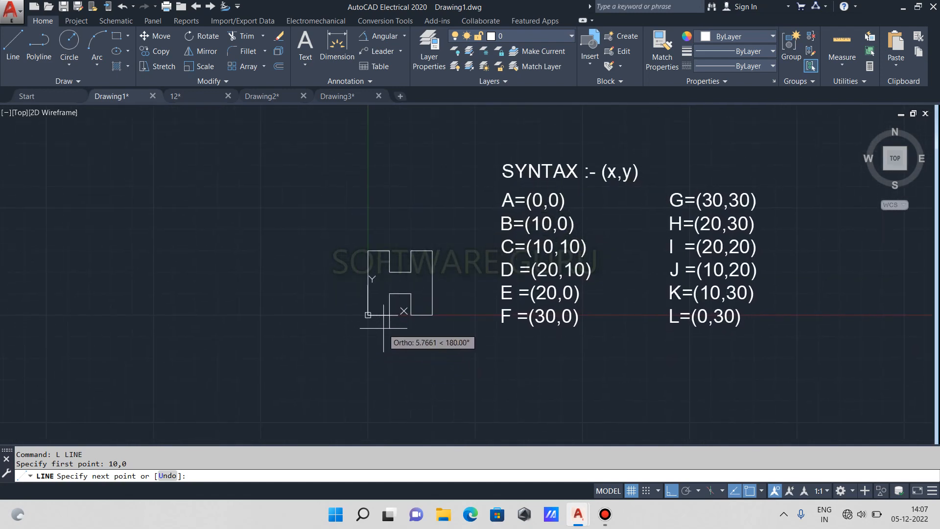
pyautogui.scroll(2, 385, 329)
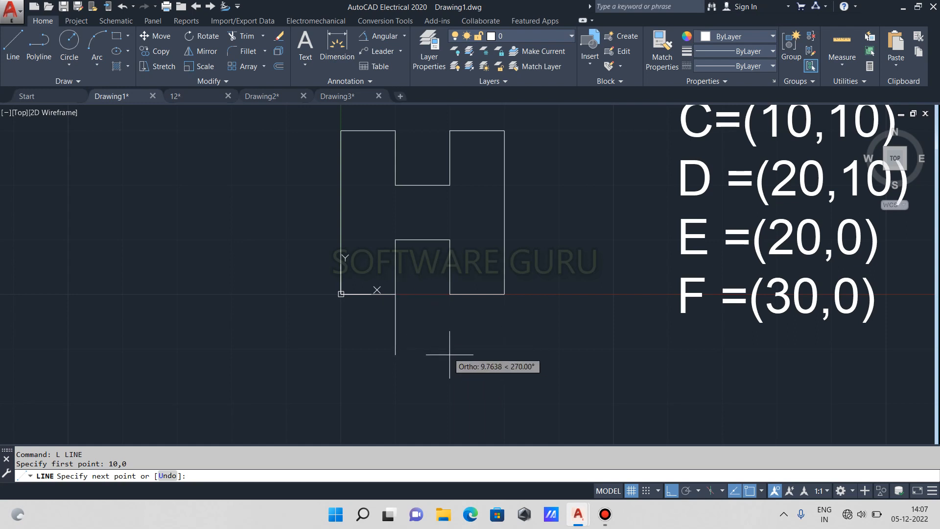
pyautogui.press('Escape')
pyautogui.scroll(-6, 751, 271)
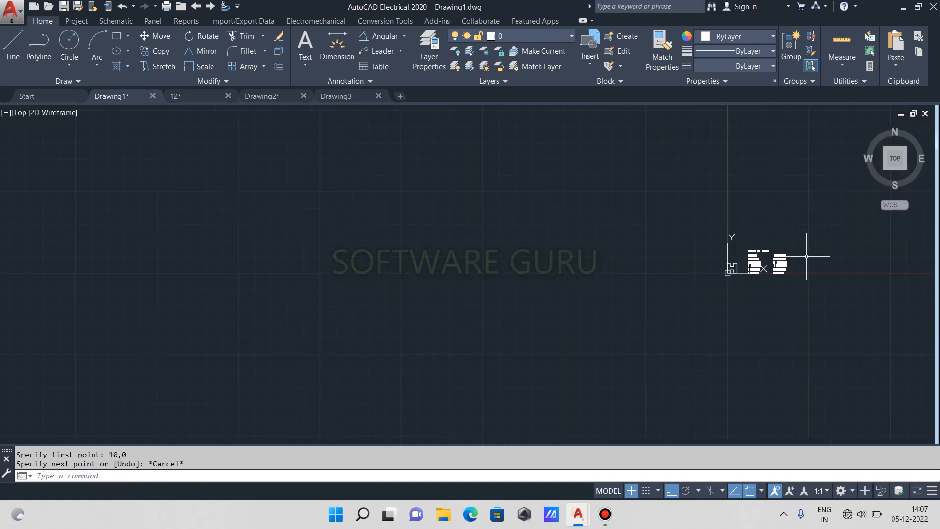
pyautogui.moveTo(836, 249); pyautogui.dragTo(210, 333, button='middle')
pyautogui.moveTo(617, 216); pyautogui.dragTo(425, 262, button='middle')
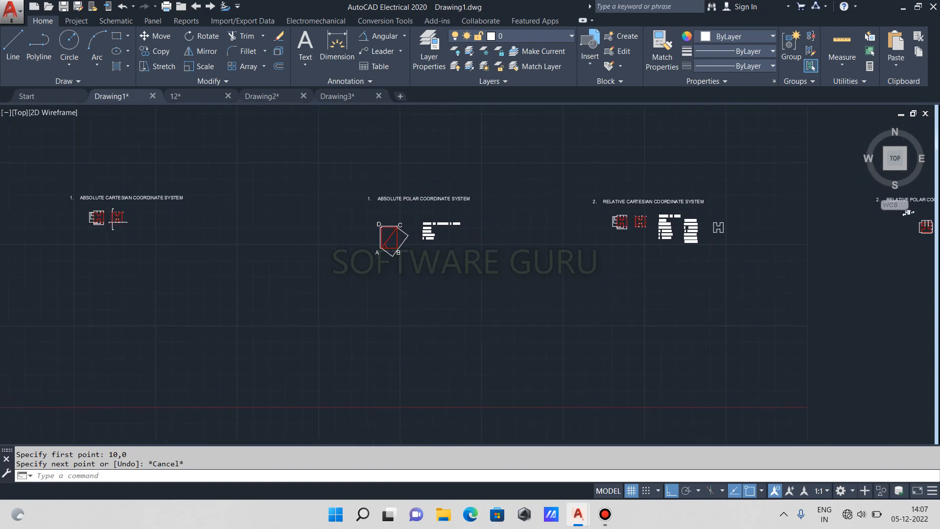
pyautogui.moveTo(701, 245); pyautogui.dragTo(552, 253, button='middle')
pyautogui.scroll(3, 552, 252)
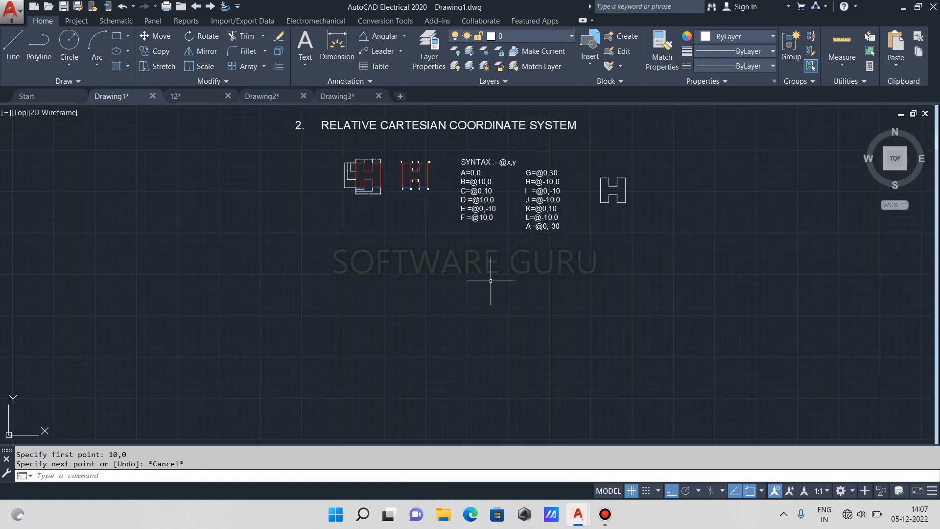
pyautogui.moveTo(489, 279); pyautogui.dragTo(431, 342, button='middle')
pyautogui.write('l')
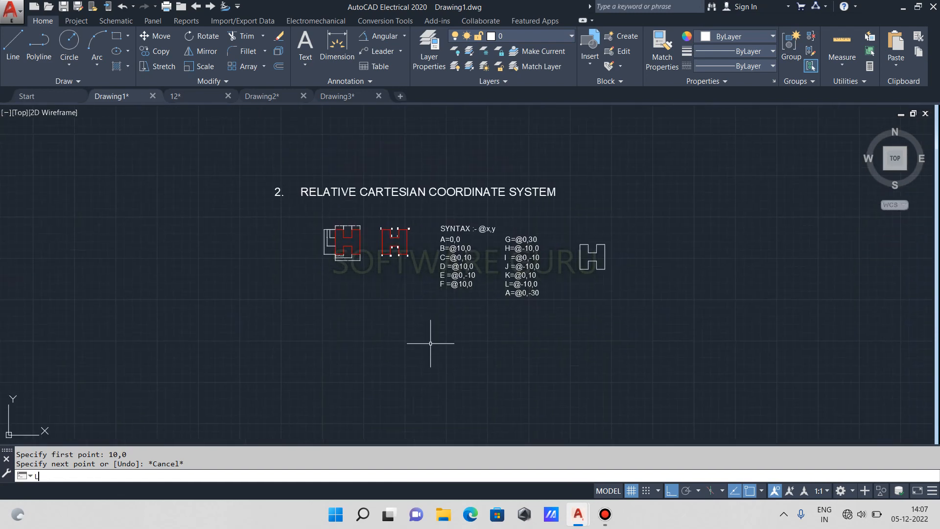
pyautogui.press('Return')
pyautogui.click(371, 364)
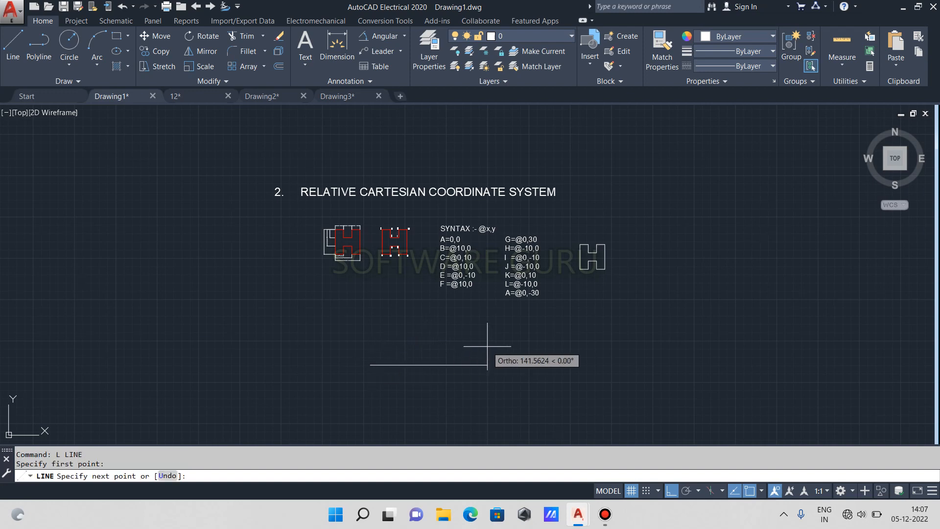
pyautogui.write('@10,0')
pyautogui.press('Return')
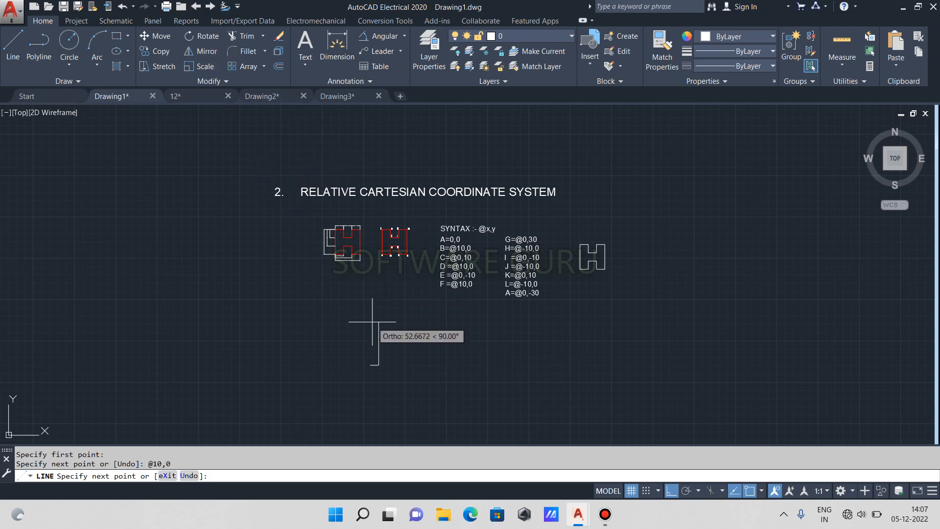
pyautogui.press('Escape')
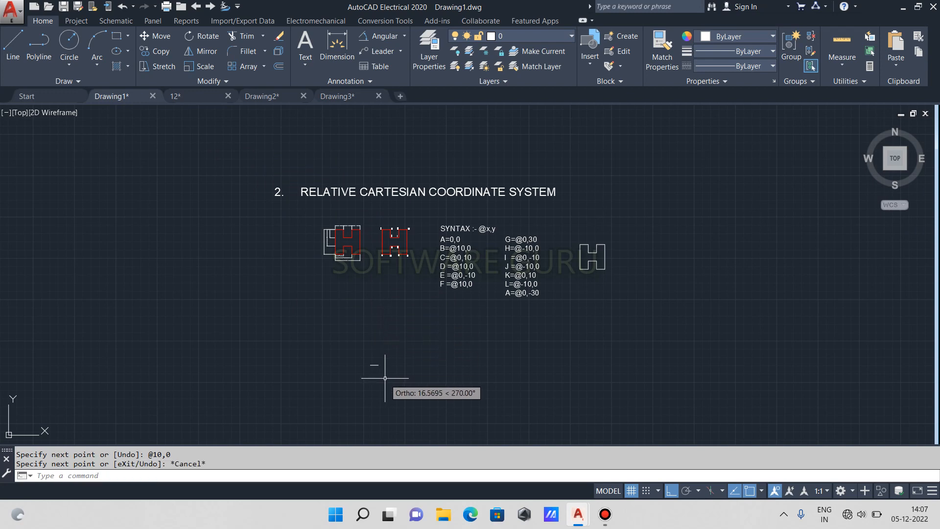
pyautogui.click(394, 318)
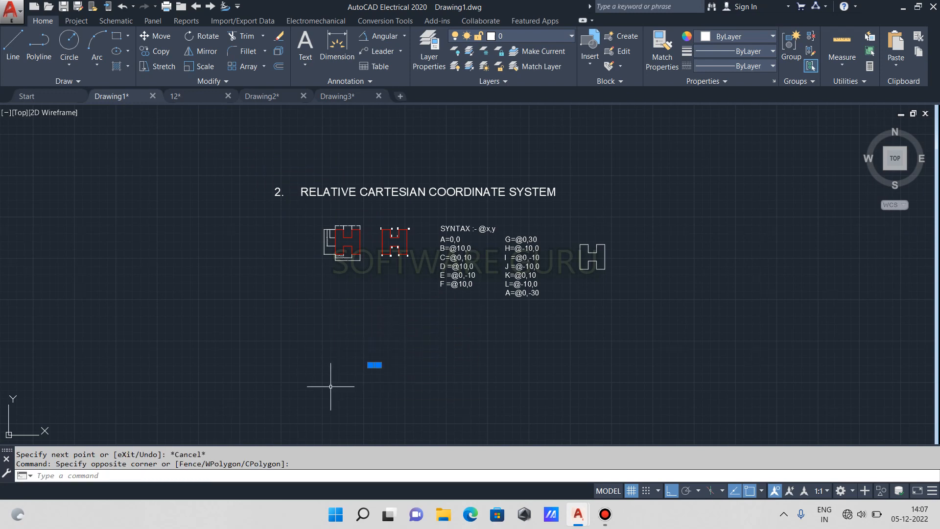
pyautogui.press('Delete')
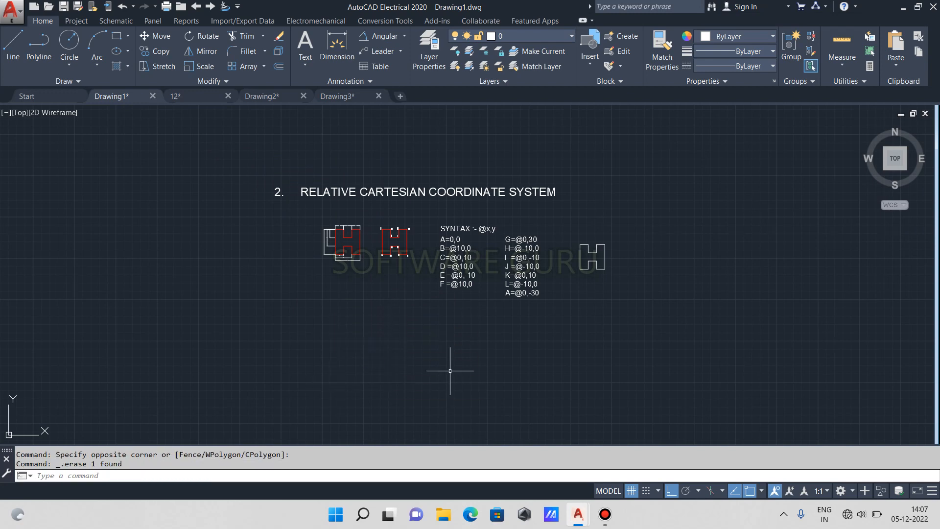